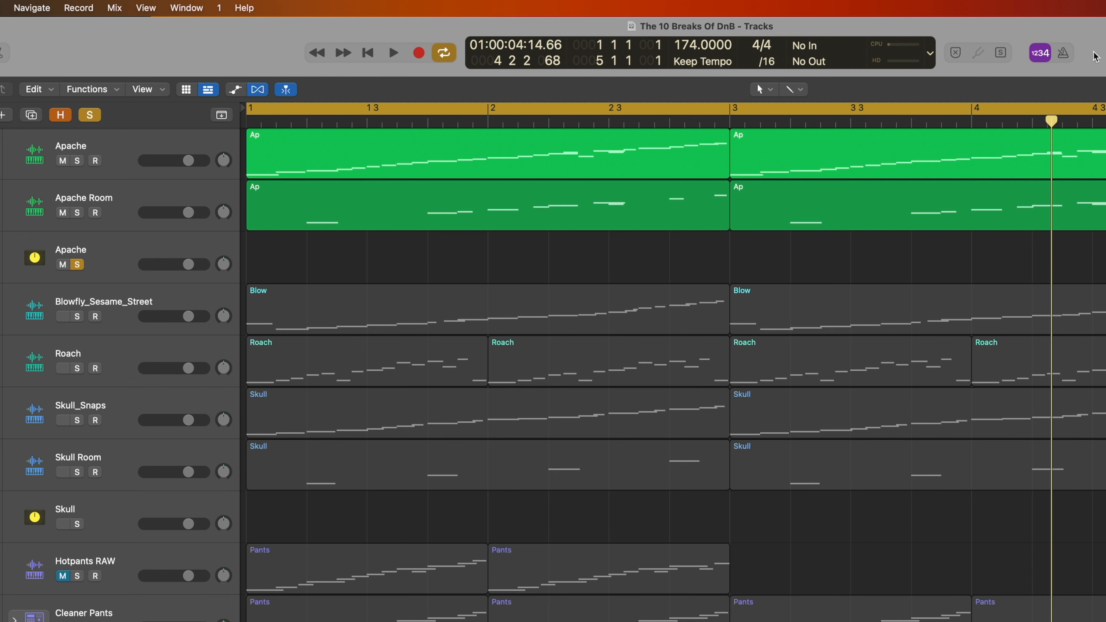
Solo only the Apache bus track feeding from Apache and Apache Room, and play the break to hear it
{"action": "left_click", "coordinate": [121, 154]}
{"action": "left_click", "coordinate": [118, 210]}
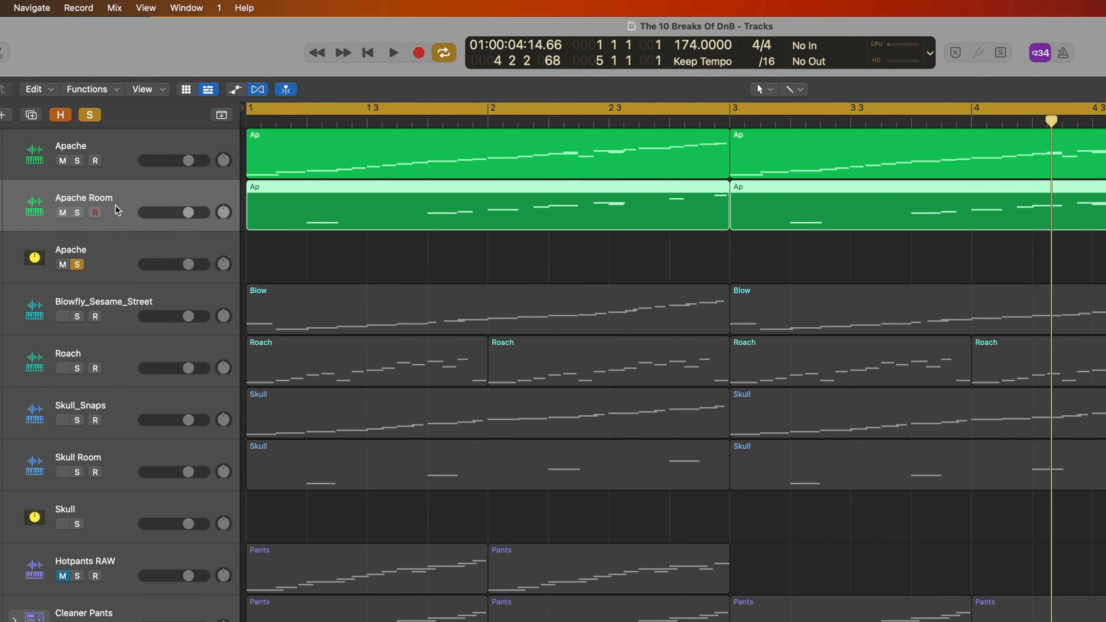
{"action": "left_click", "coordinate": [110, 251]}
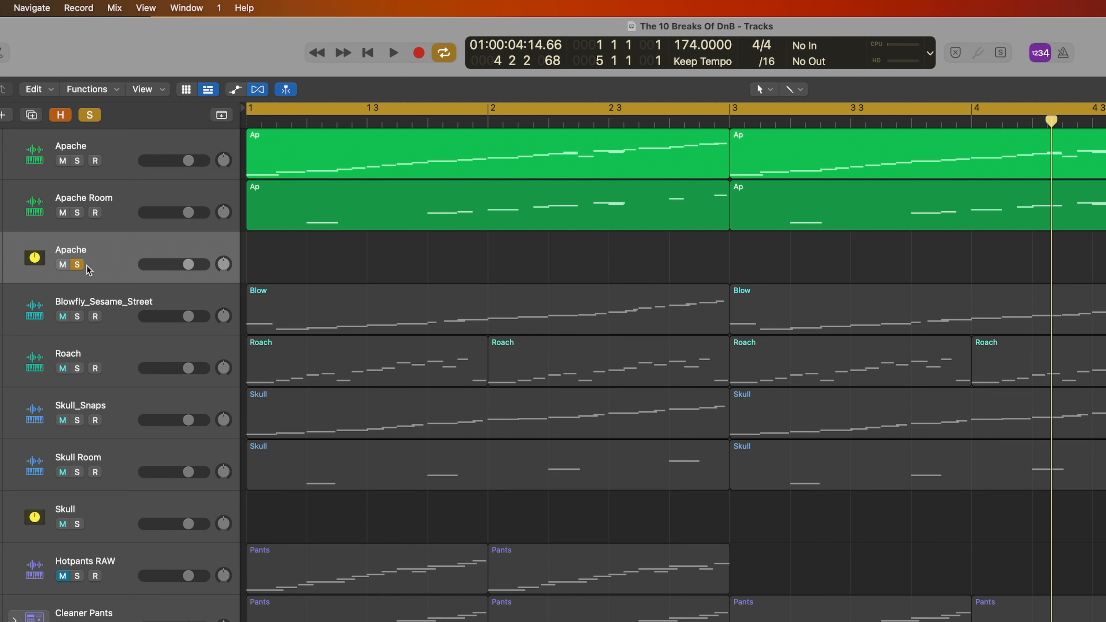
{"action": "left_click", "coordinate": [78, 265], "text": "alt"}
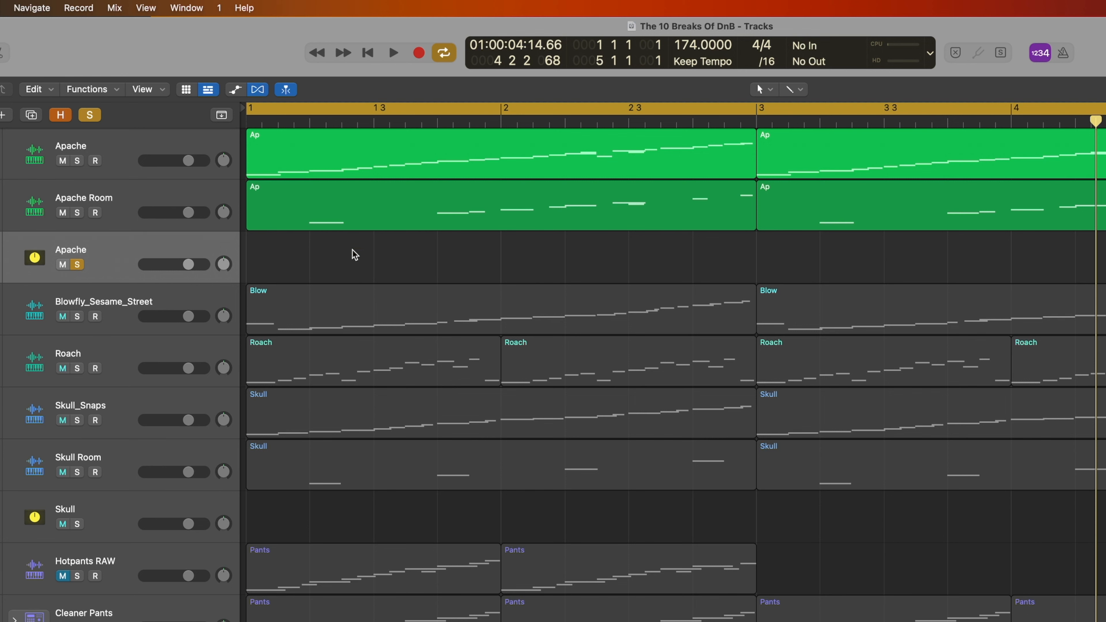
{"action": "key", "text": "space"}
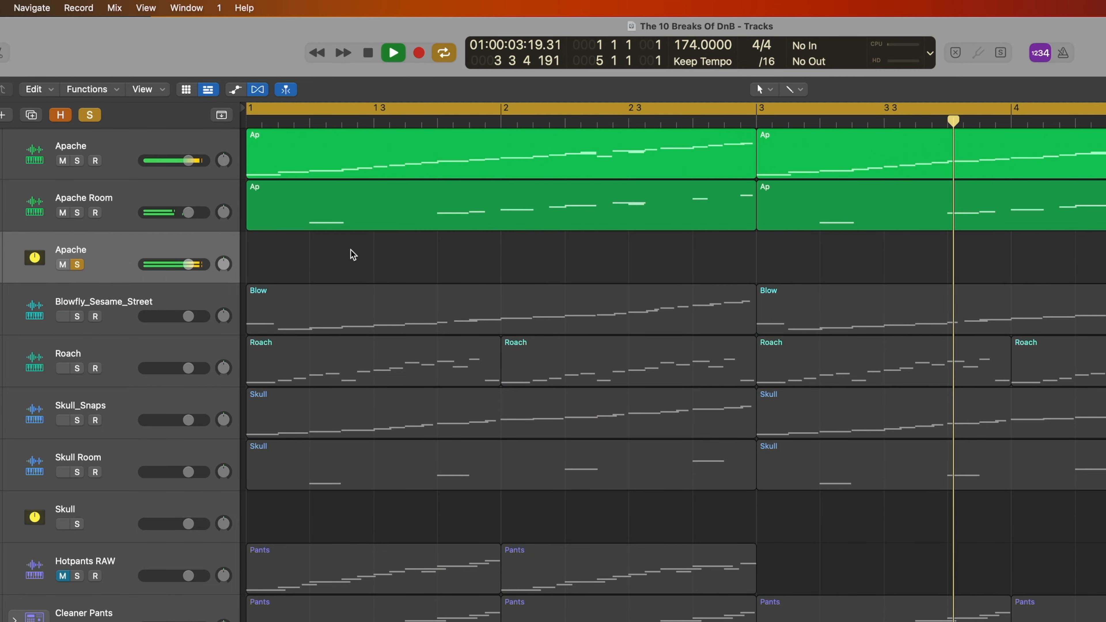
{"action": "key", "text": "space"}
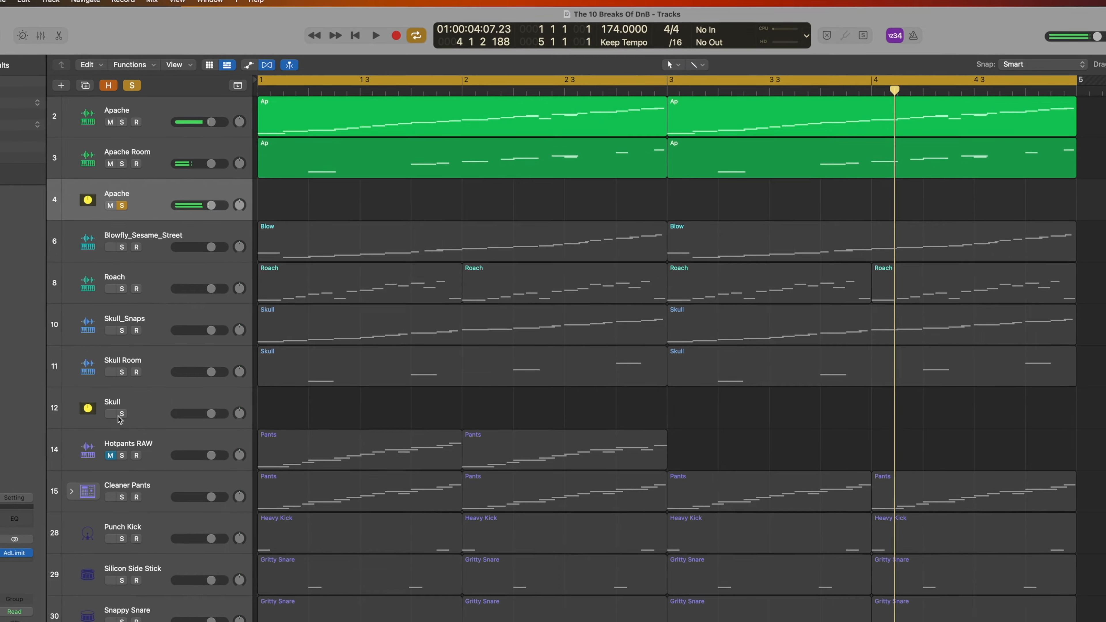
Solo only the Skull bus track, audition the Skull Snaps break, and clear the solo
{"action": "left_click", "coordinate": [81, 516], "text": "alt"}
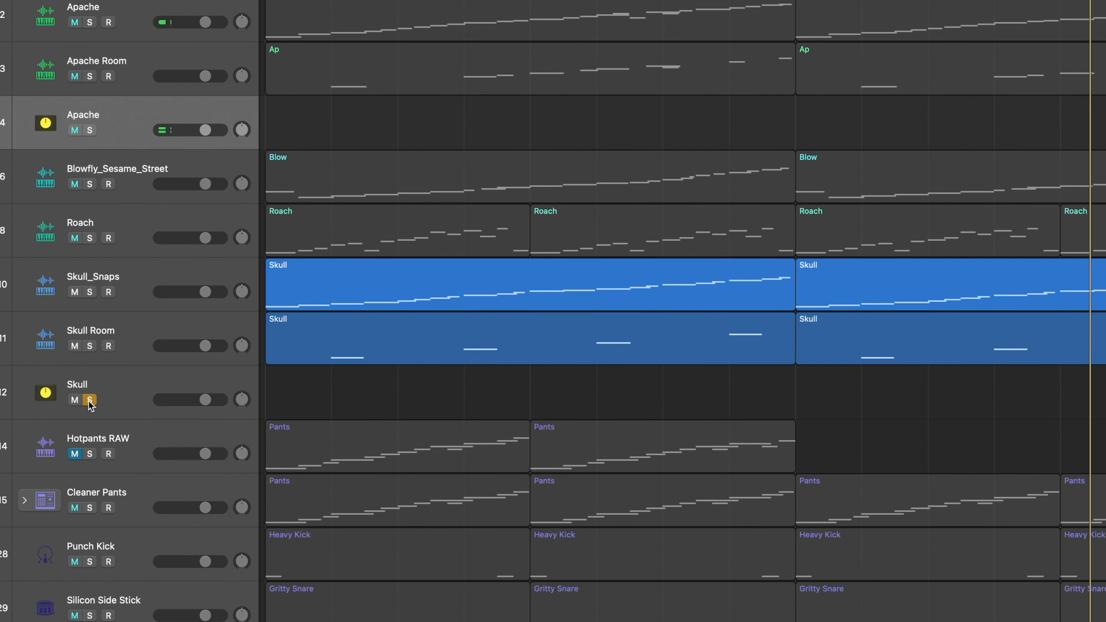
{"action": "key", "text": "space"}
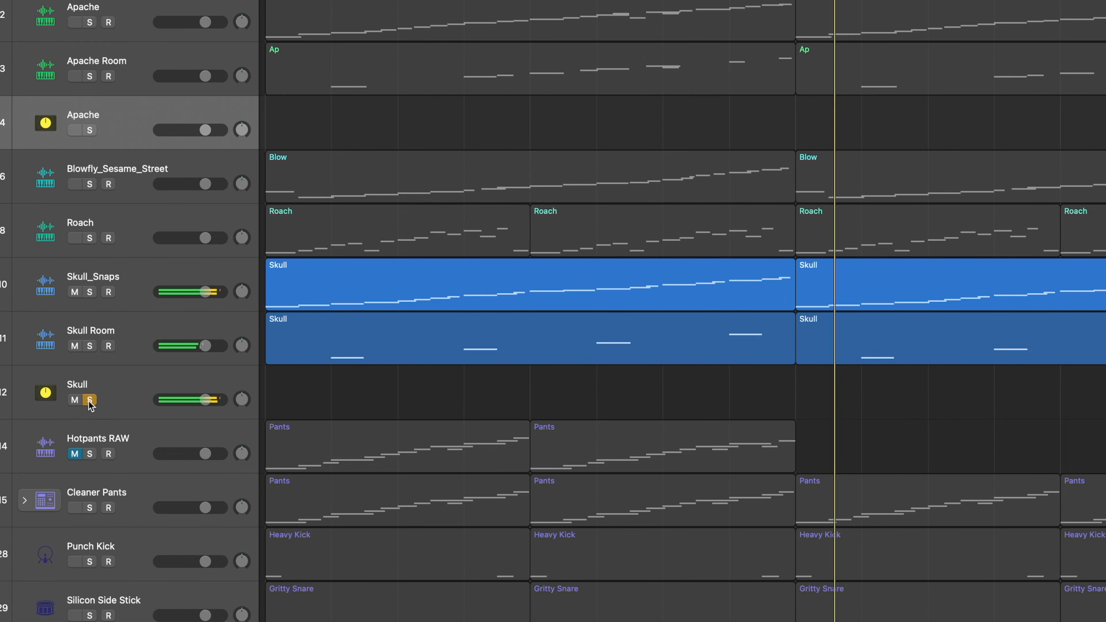
{"action": "key", "text": "space"}
{"action": "left_click", "coordinate": [89, 400]}
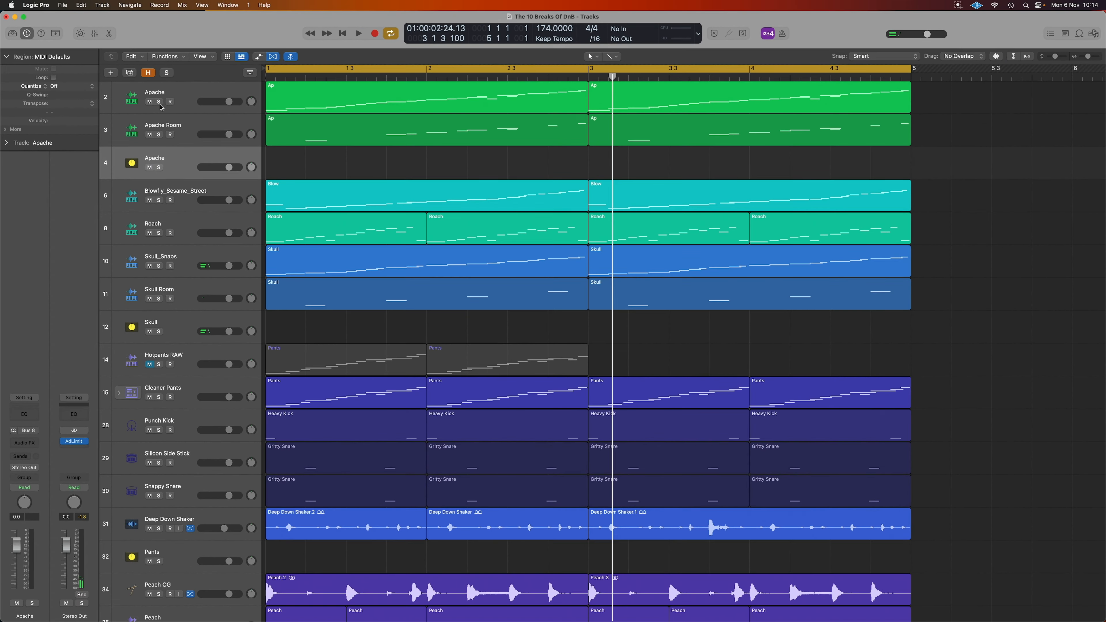
Solo the Apache sampler track and temporarily show the hidden tracks to examine the original break recordings
{"action": "left_click", "coordinate": [111, 47]}
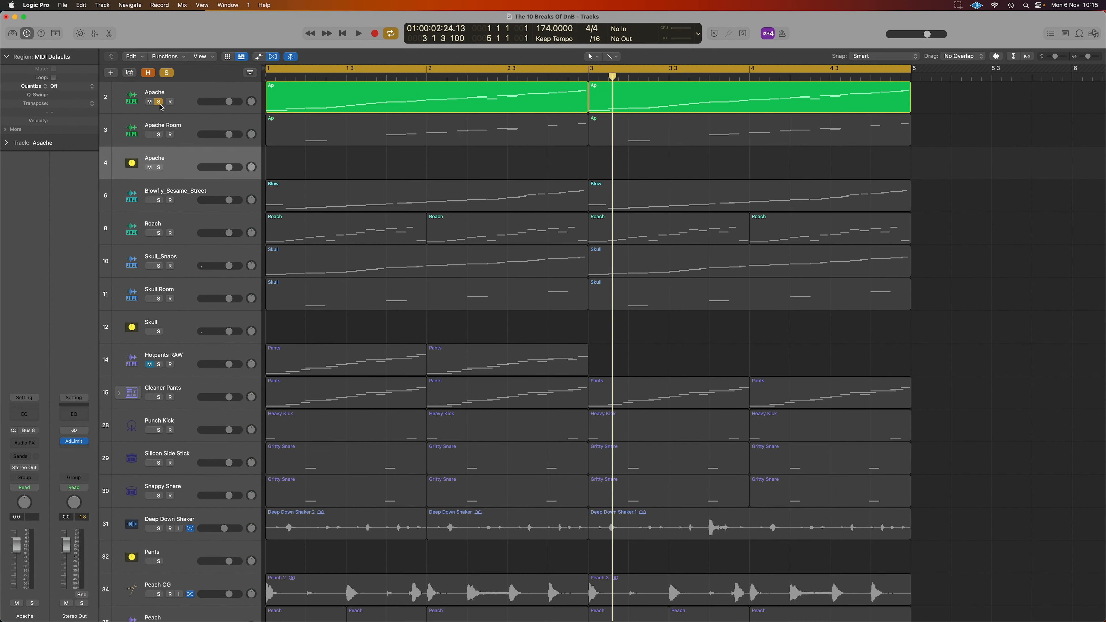
{"action": "key", "text": "h"}
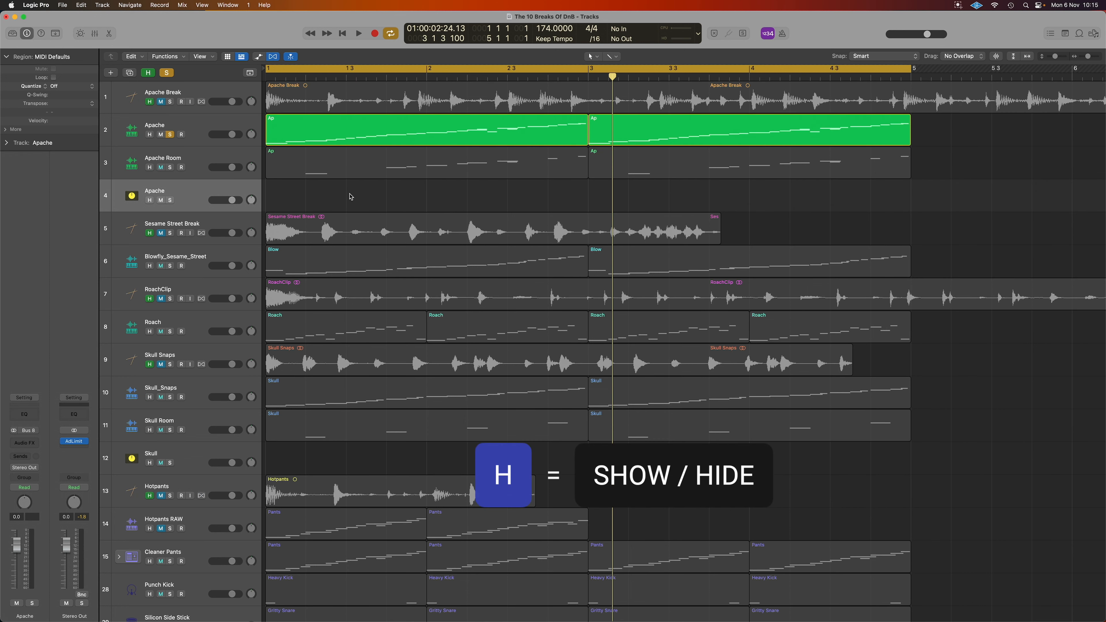
{"action": "left_click", "coordinate": [374, 106]}
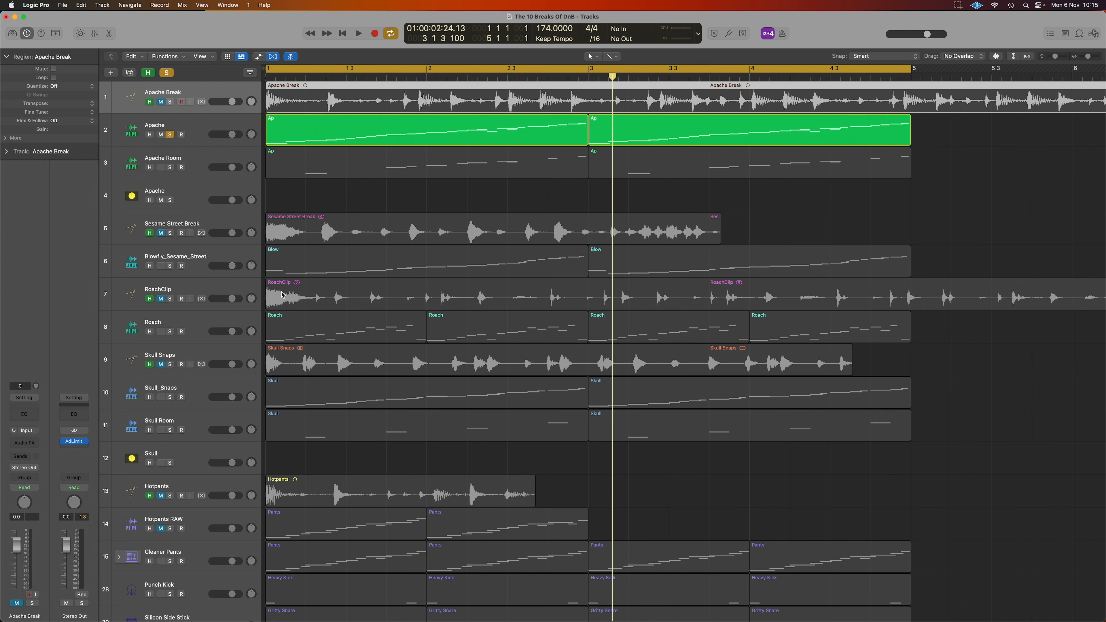
{"action": "scroll", "coordinate": [345, 302], "scroll_direction": "down", "scroll_amount": 3}
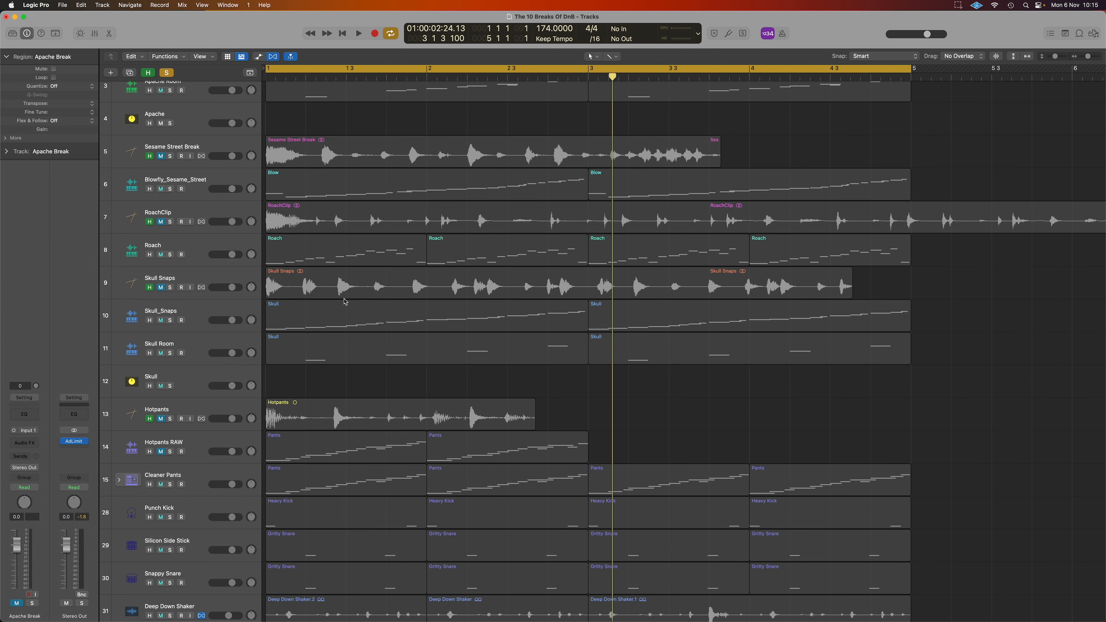
{"action": "key", "text": "h"}
Expand the Cleaner Pants track into its individual hotpants2 channels and show the mixer
{"action": "scroll", "coordinate": [345, 313], "scroll_direction": "down", "scroll_amount": 2}
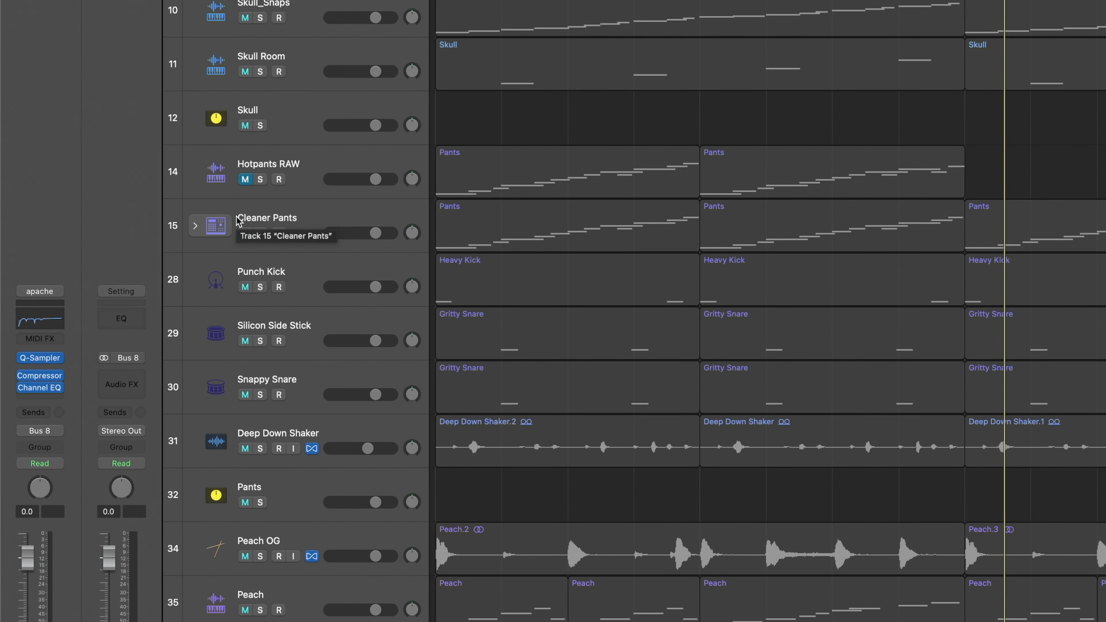
{"action": "left_click", "coordinate": [195, 227]}
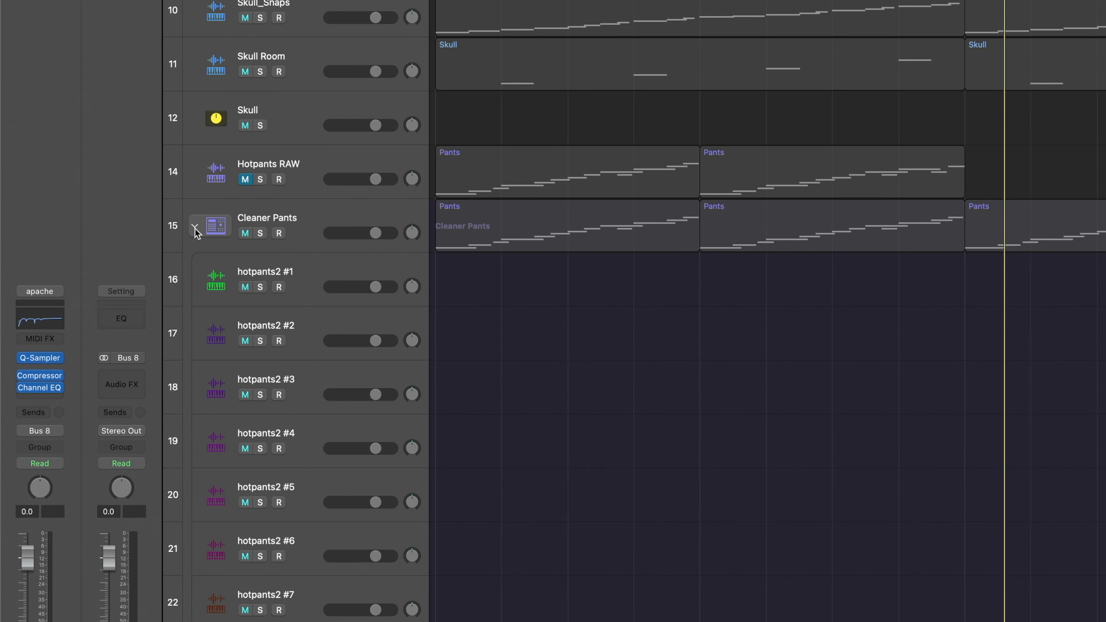
{"action": "key", "text": "x"}
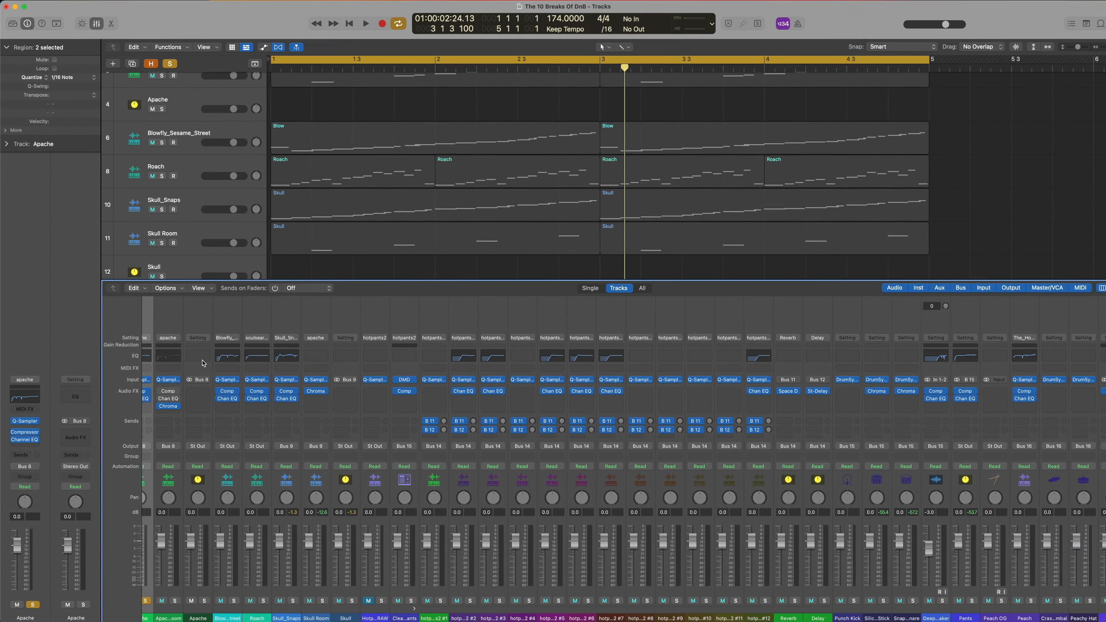
Look over the mixer's effects and sends, and inspect the Channel EQ on hotpants2 #6
{"action": "scroll", "coordinate": [203, 363], "scroll_direction": "left", "scroll_amount": 2}
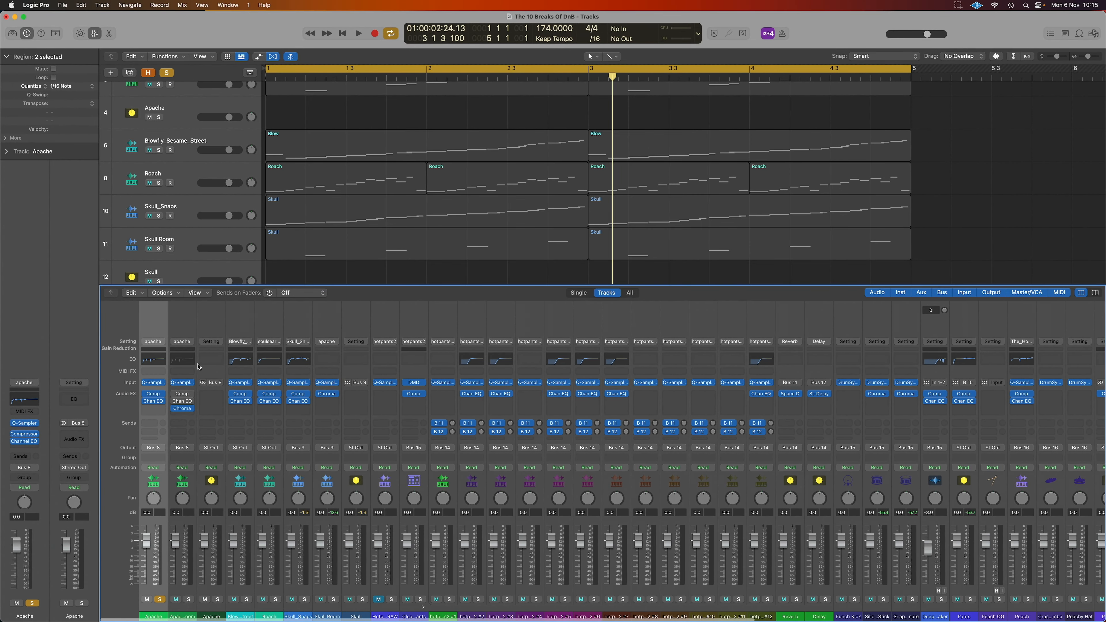
{"action": "scroll", "coordinate": [199, 367], "scroll_direction": "right", "scroll_amount": 5}
{"action": "scroll", "coordinate": [199, 367], "scroll_direction": "left", "scroll_amount": 5}
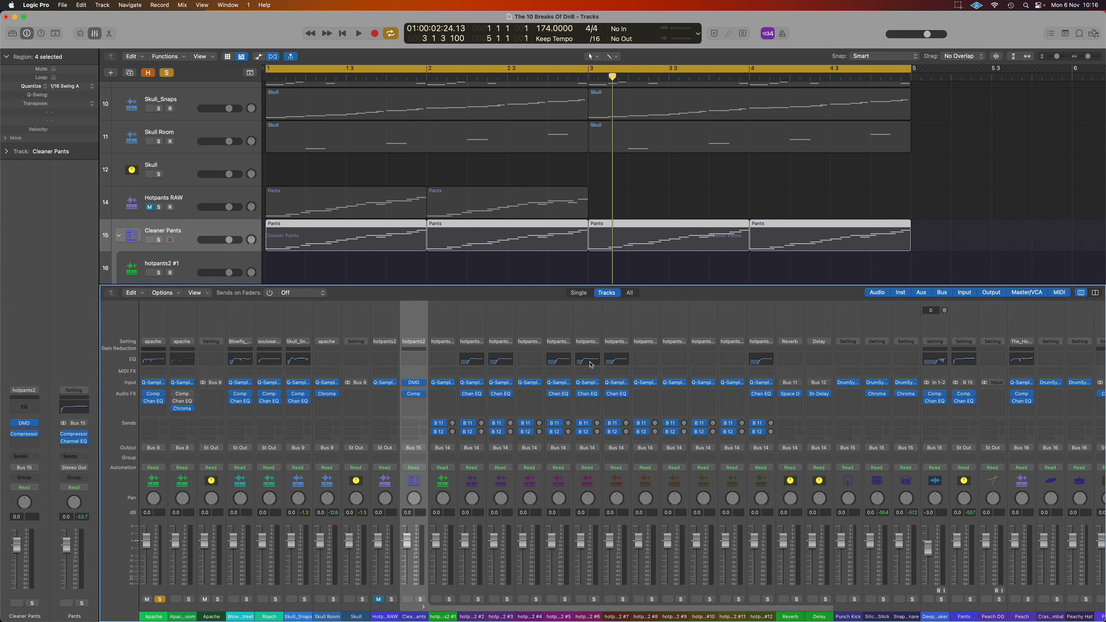
{"action": "left_click", "coordinate": [578, 367]}
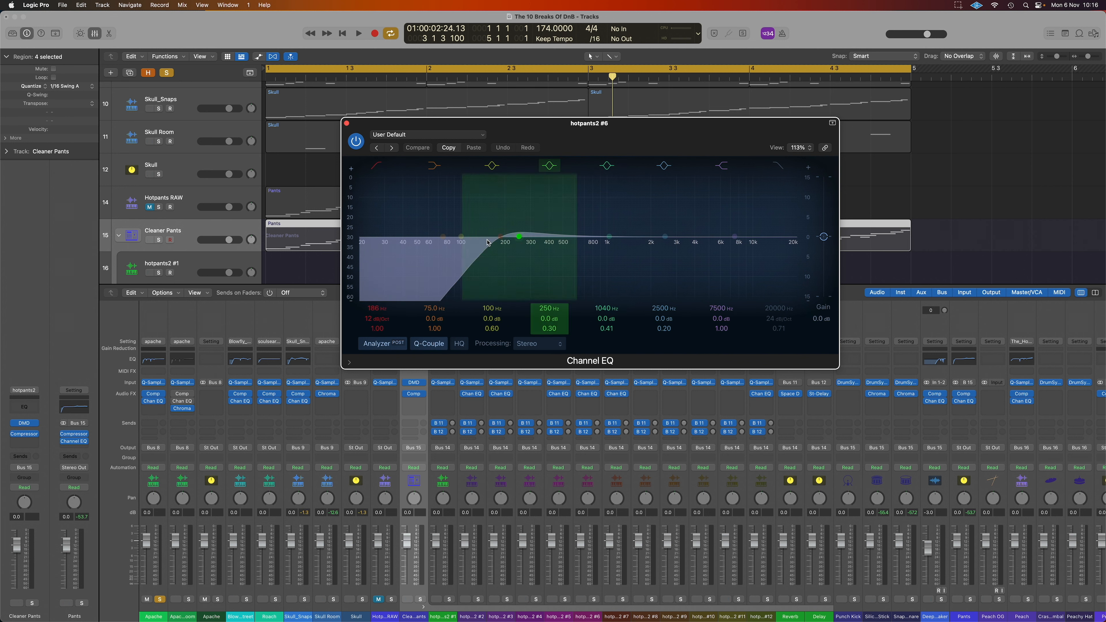
{"action": "left_click", "coordinate": [347, 123]}
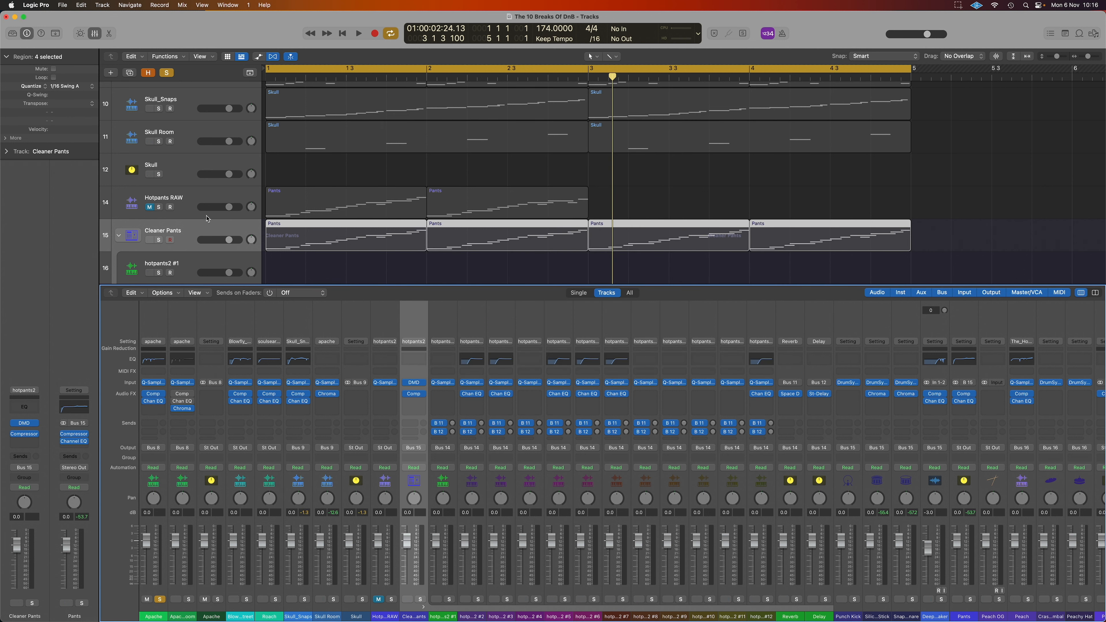
Compare Hotpants RAW with Cleaner Pants by soloing each exclusively during playback, and hide the mixer
{"action": "left_click", "coordinate": [159, 208], "text": "alt"}
{"action": "key", "text": "space"}
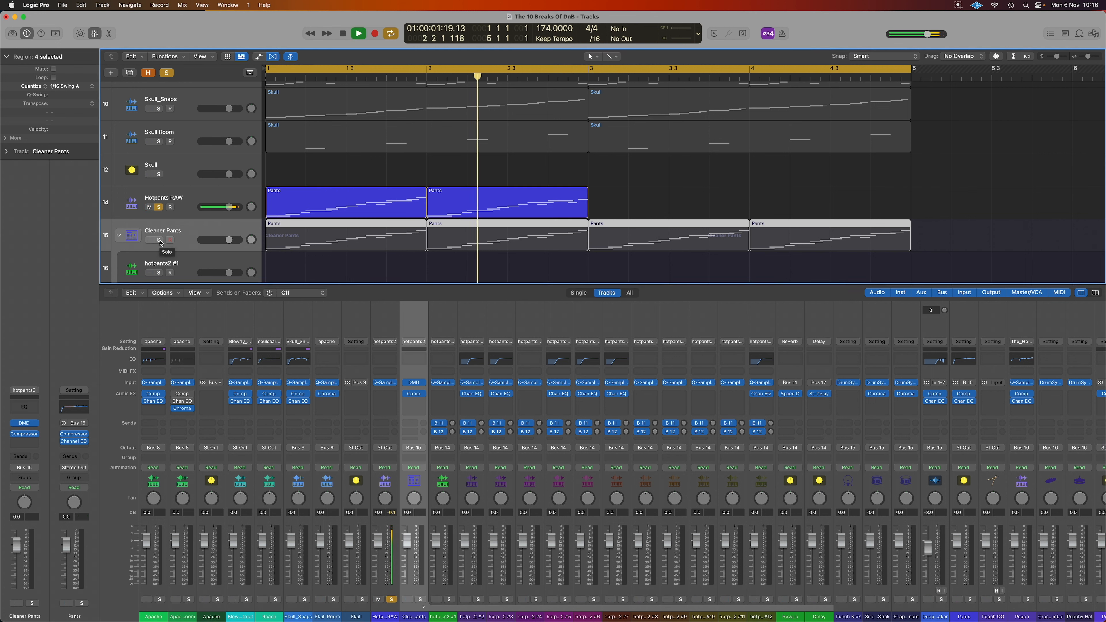
{"action": "left_click", "coordinate": [159, 240], "text": "alt"}
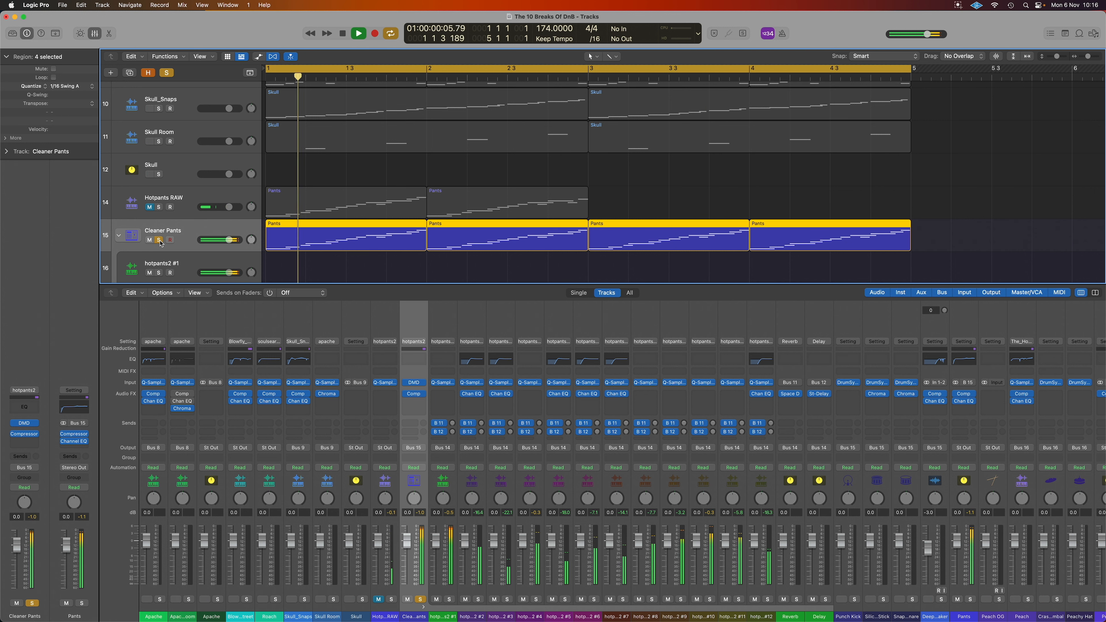
{"action": "key", "text": "x"}
{"action": "key", "text": "space"}
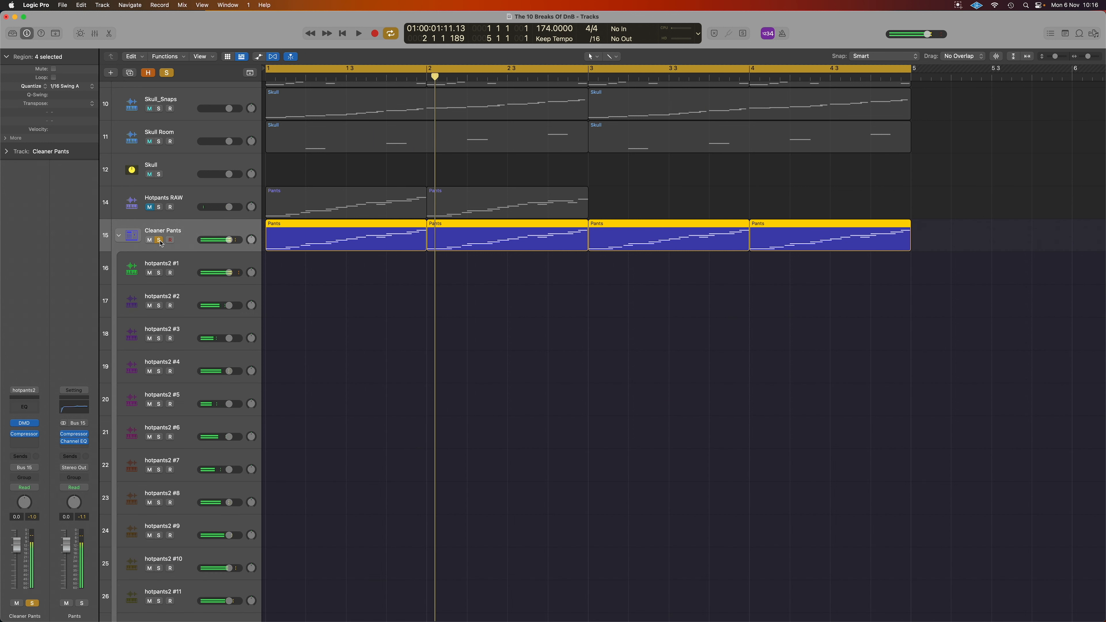
Collapse the Cleaner Pants track and clear its solo
{"action": "left_click", "coordinate": [120, 237]}
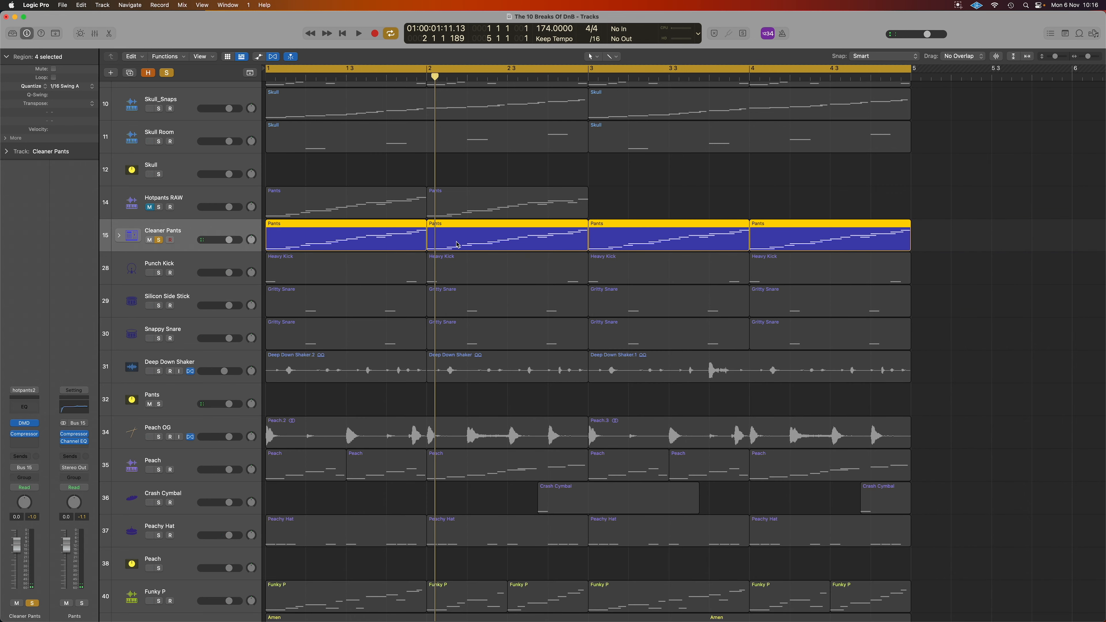
{"action": "key", "text": "s"}
{"action": "scroll", "coordinate": [427, 248], "scroll_direction": "up", "scroll_amount": 5}
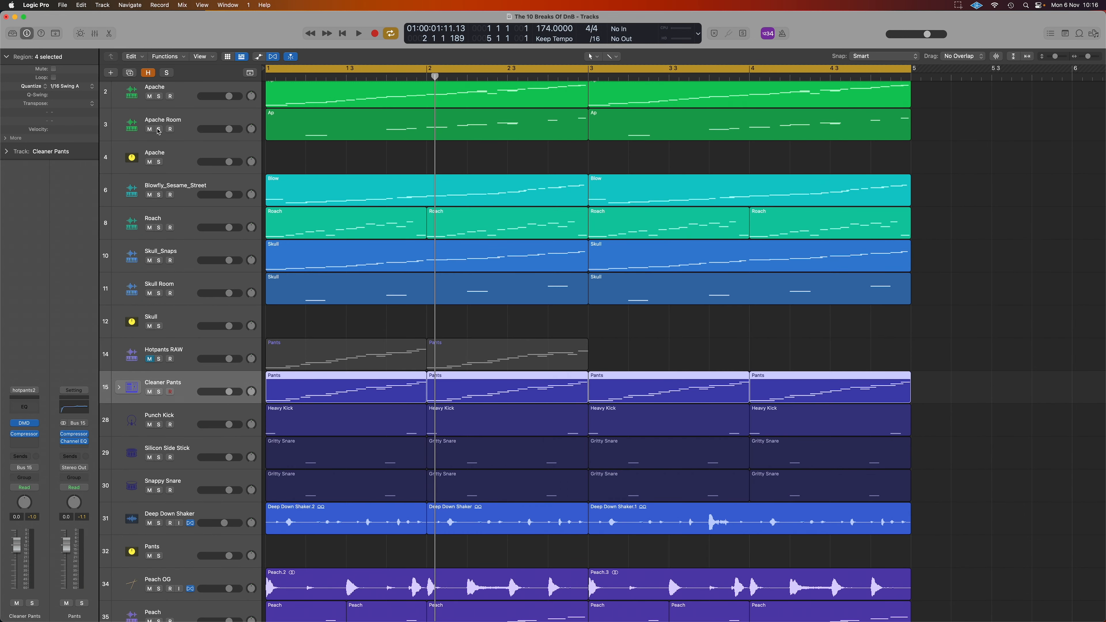
Play the loop with the Apache sampler track soloed and layer Think Topper in by soloing it too
{"action": "left_click", "coordinate": [159, 97]}
{"action": "key", "text": "space"}
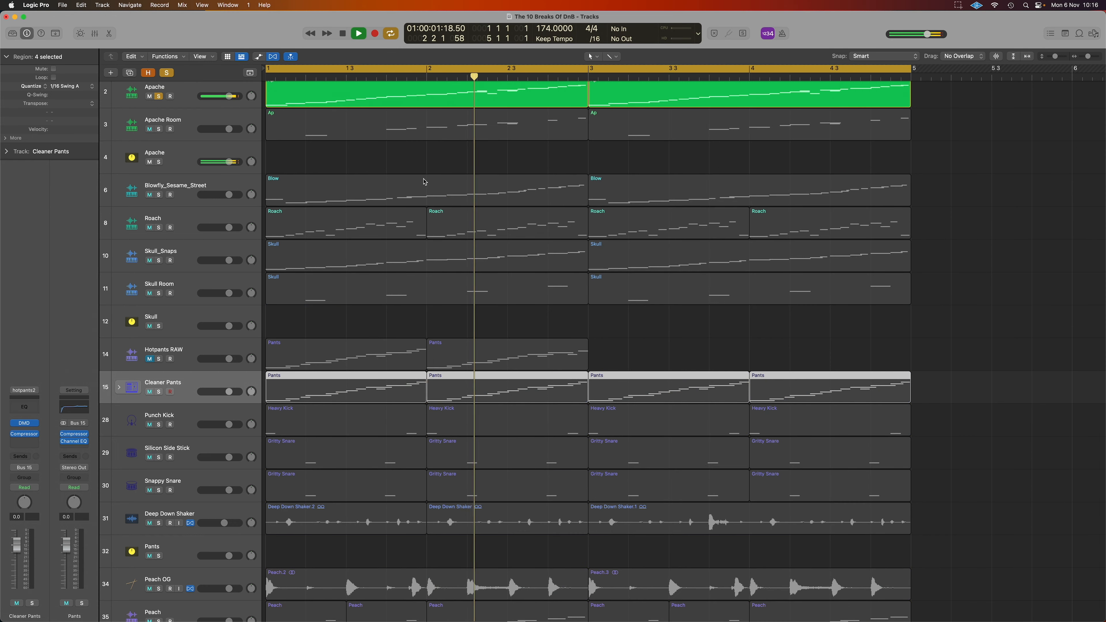
{"action": "scroll", "coordinate": [425, 182], "scroll_direction": "down", "scroll_amount": 10}
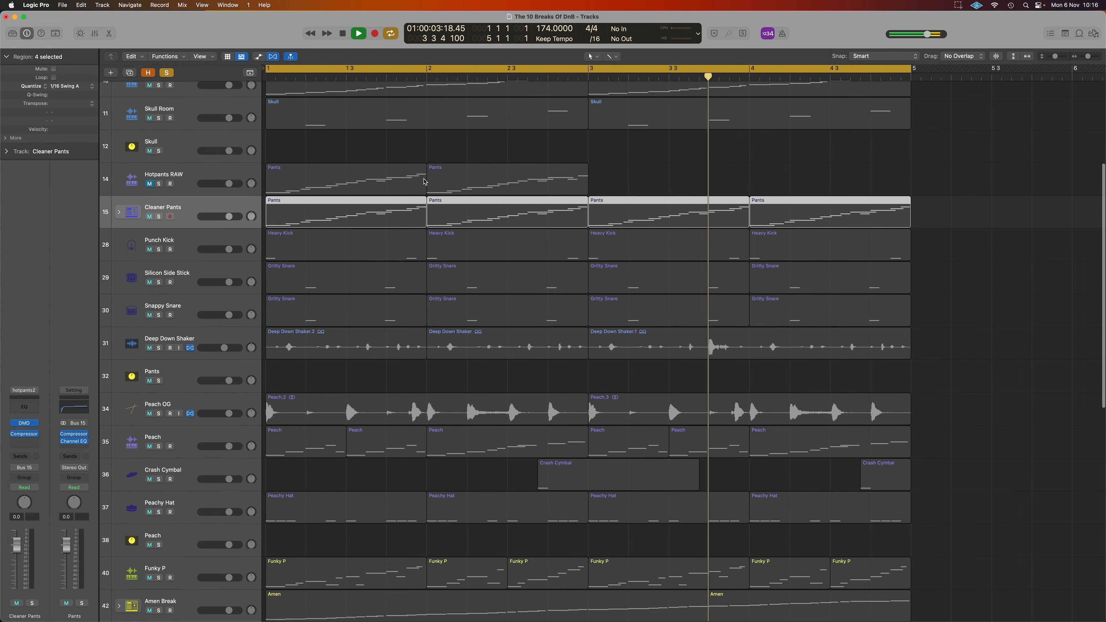
{"action": "scroll", "coordinate": [425, 183], "scroll_direction": "down", "scroll_amount": 12}
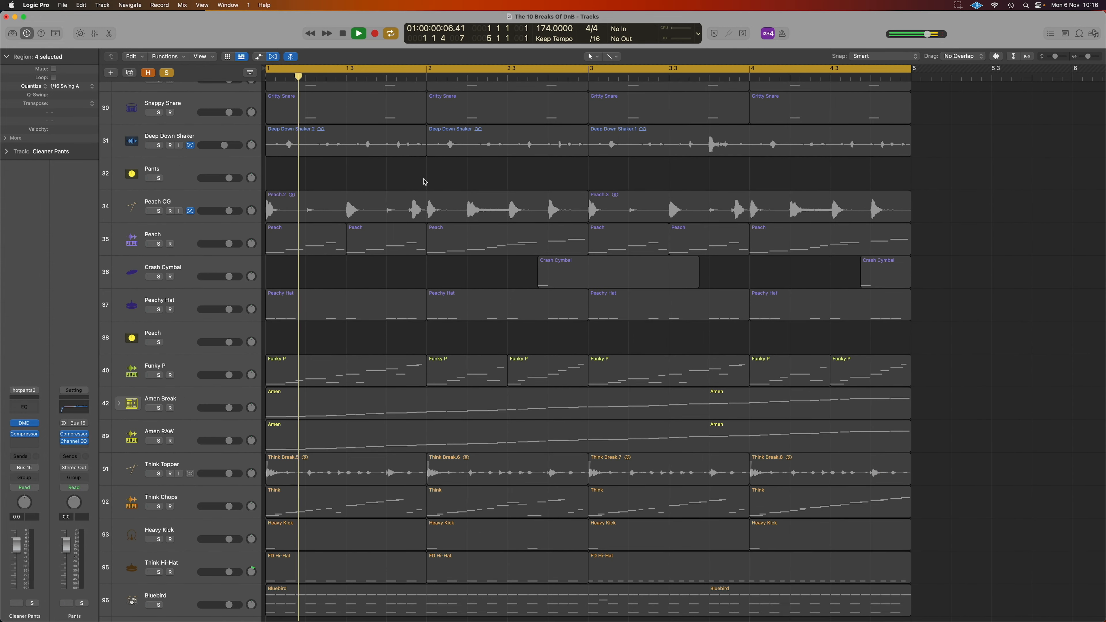
{"action": "scroll", "coordinate": [425, 182], "scroll_direction": "down", "scroll_amount": 4}
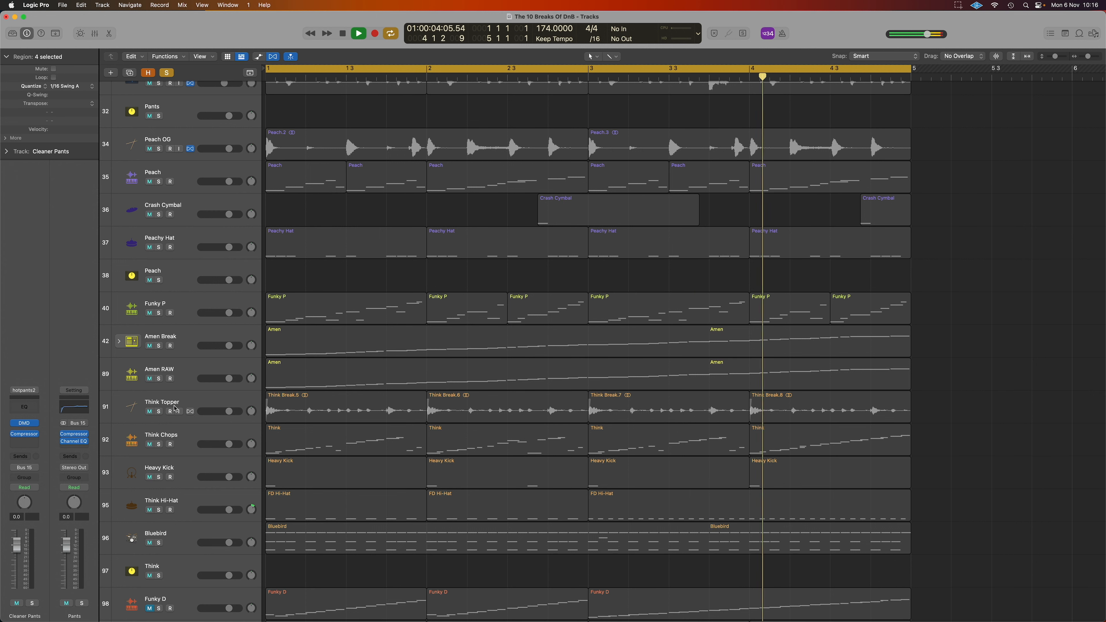
{"action": "left_click", "coordinate": [159, 413]}
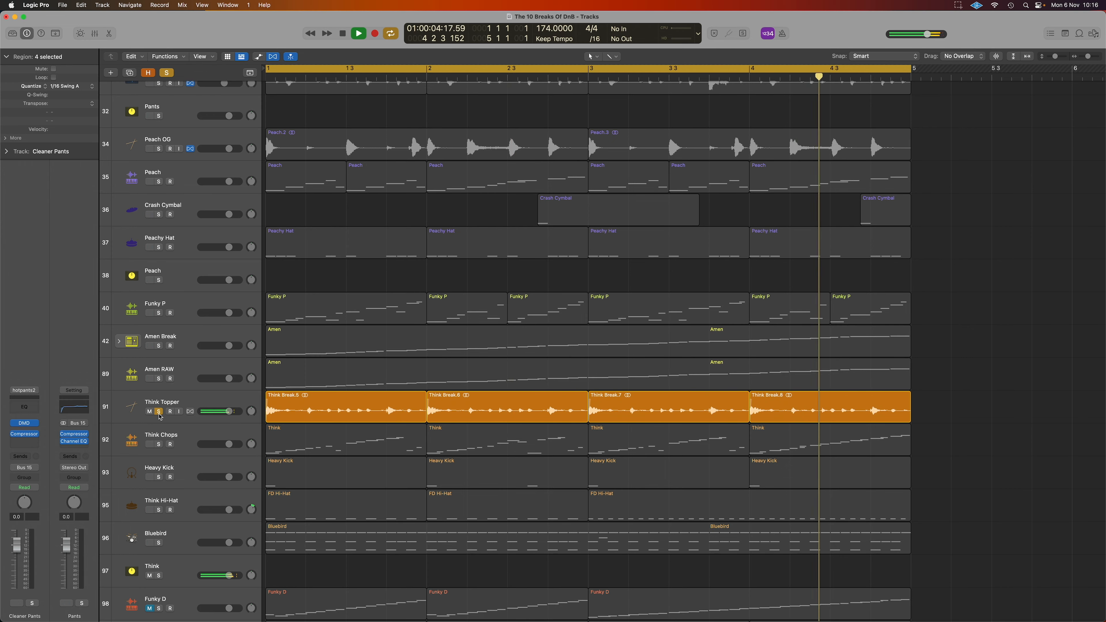
Add Amen RAW to the soloed Apache and Think Topper layers, listen to the combination, and stop playback
{"action": "scroll", "coordinate": [155, 162], "scroll_direction": "up", "scroll_amount": 15}
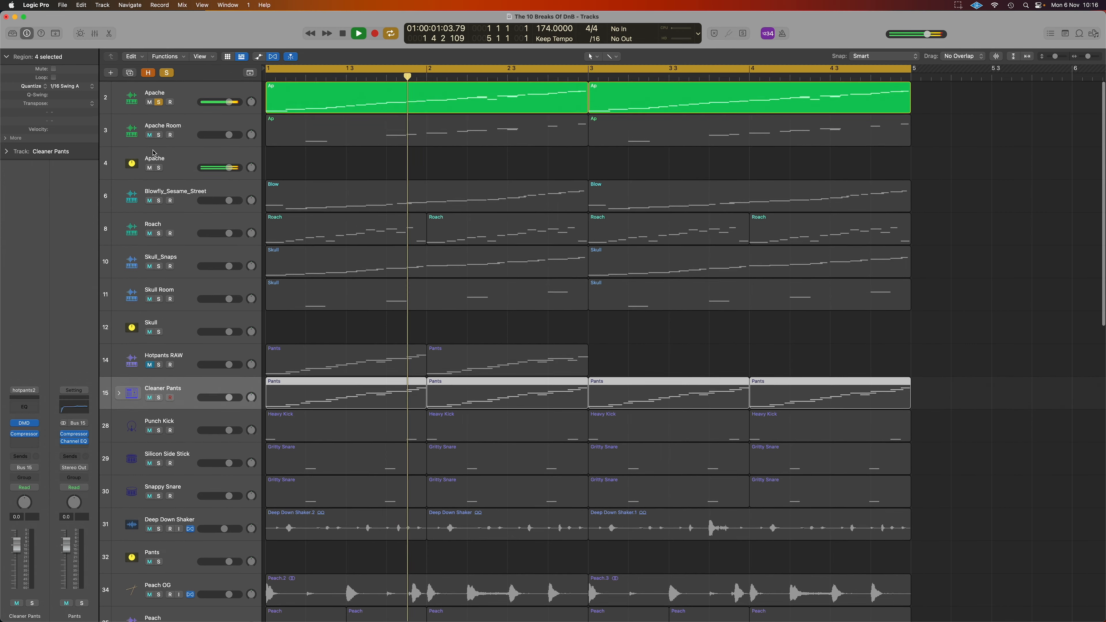
{"action": "scroll", "coordinate": [205, 276], "scroll_direction": "down", "scroll_amount": 15}
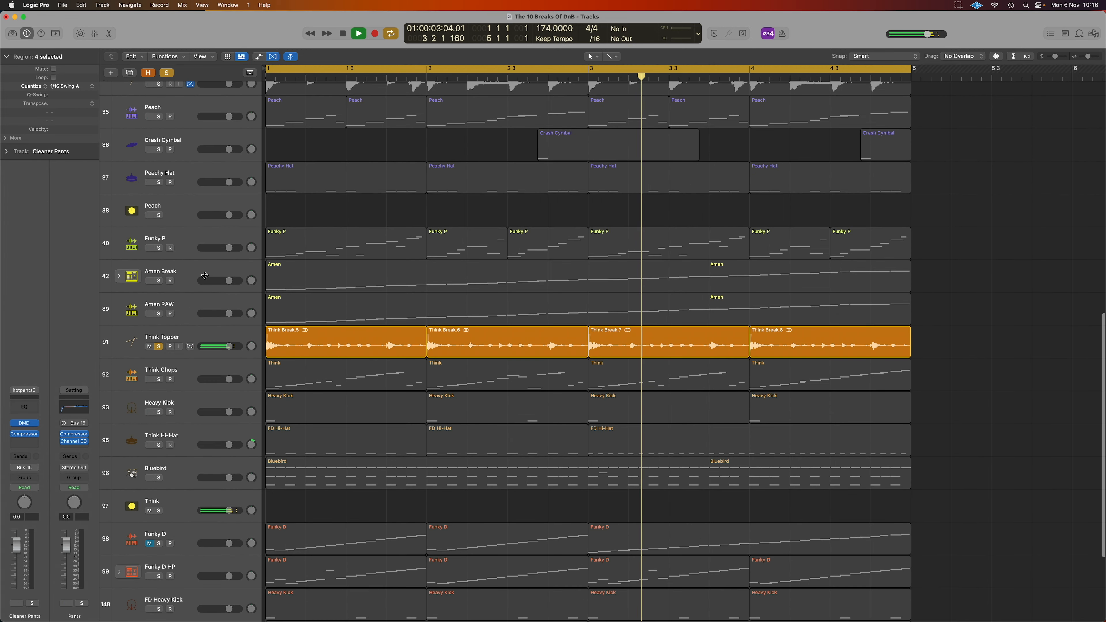
{"action": "left_click", "coordinate": [159, 314]}
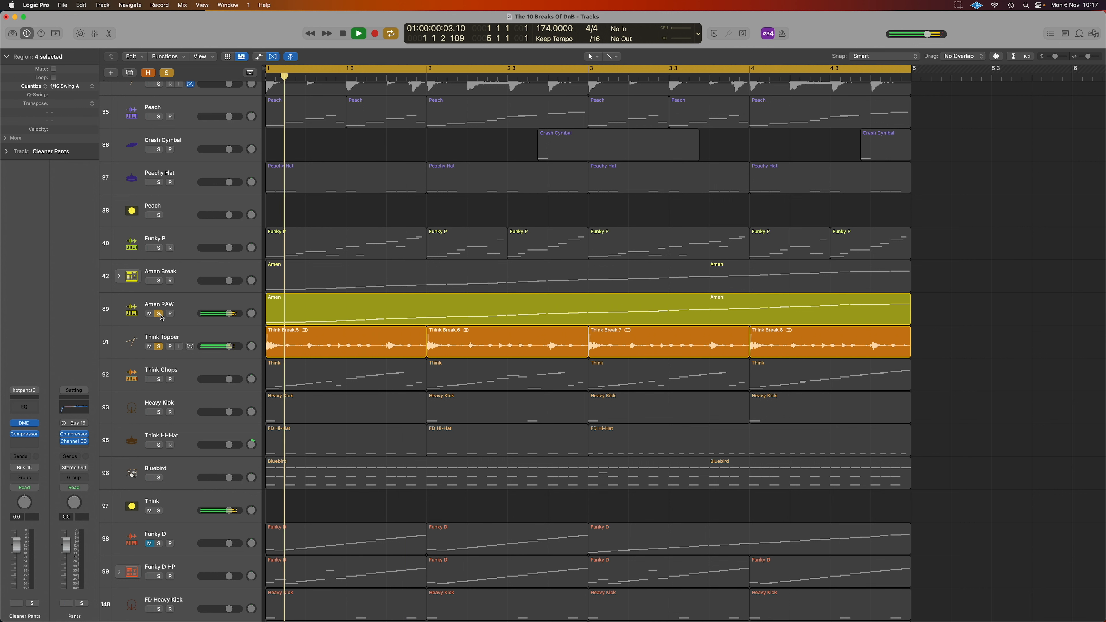
{"action": "key", "text": "space"}
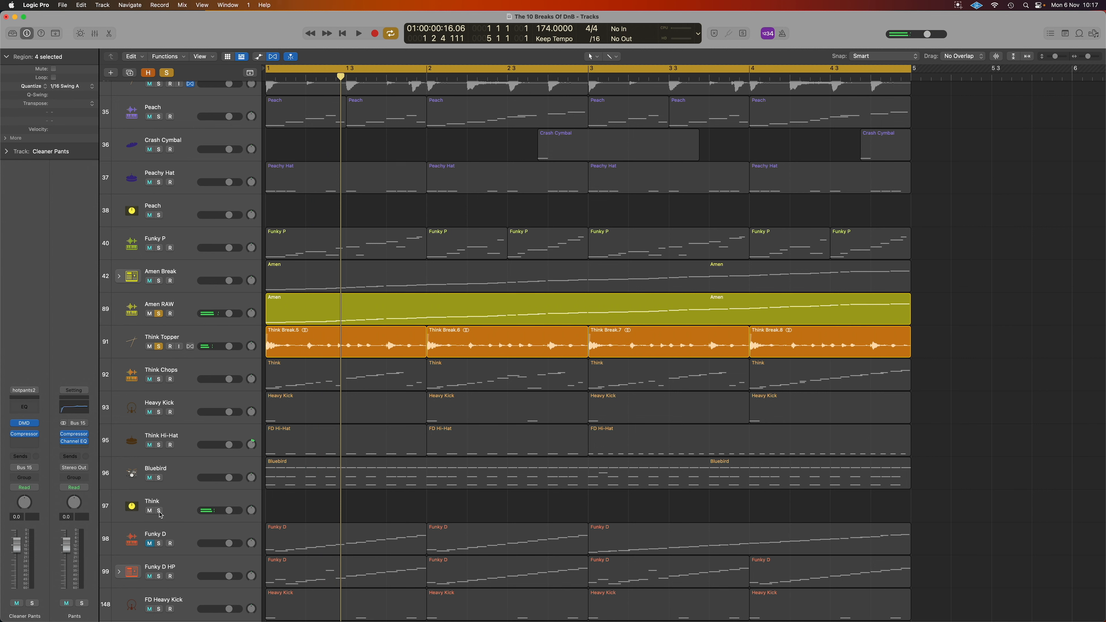
Clear the solos on Think Topper and Amen RAW, and solo the Think bus track
{"action": "scroll", "coordinate": [167, 346], "scroll_direction": "down", "scroll_amount": 1}
{"action": "left_click", "coordinate": [159, 346]}
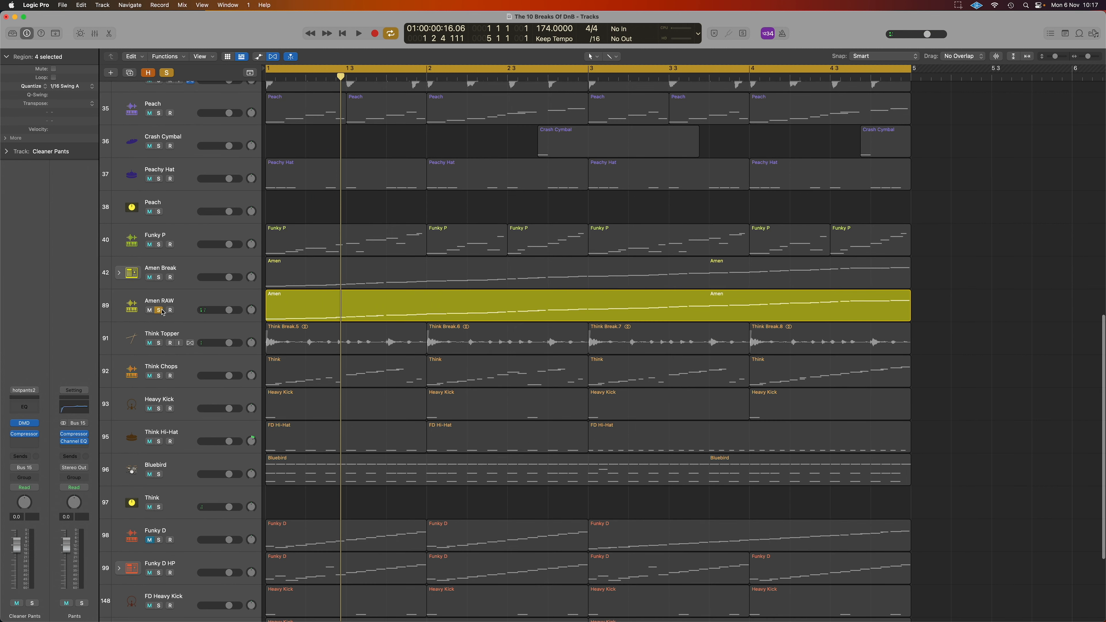
{"action": "left_click", "coordinate": [159, 314]}
{"action": "left_click", "coordinate": [159, 508]}
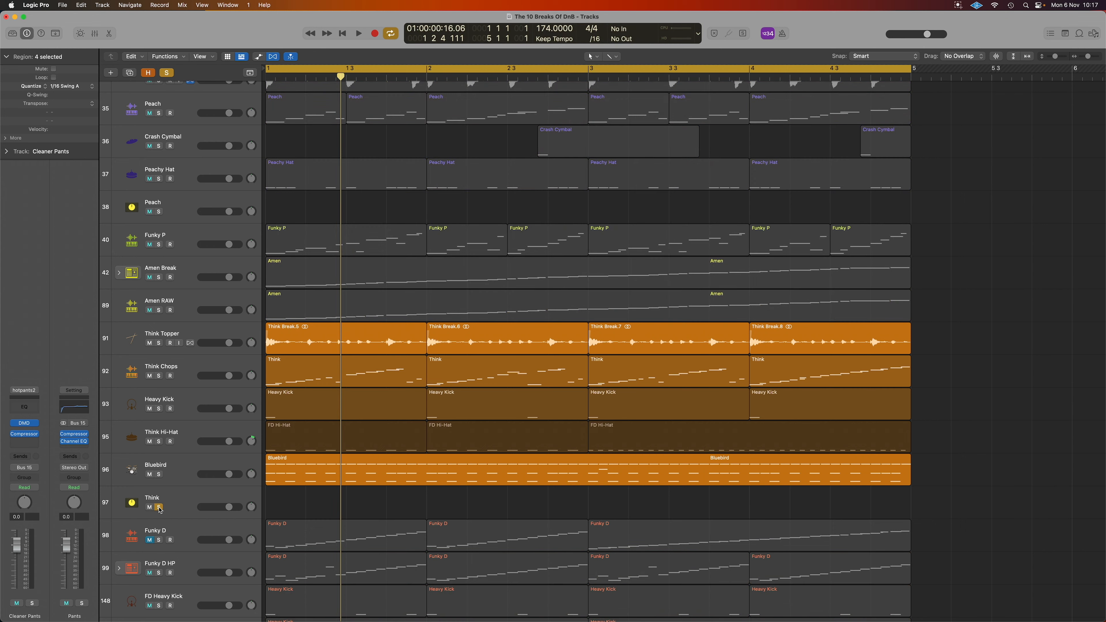
Listen to the soloed Think bus, switch the solo to the Think group's Heavy Kick track, and play the loop
{"action": "key", "text": "space"}
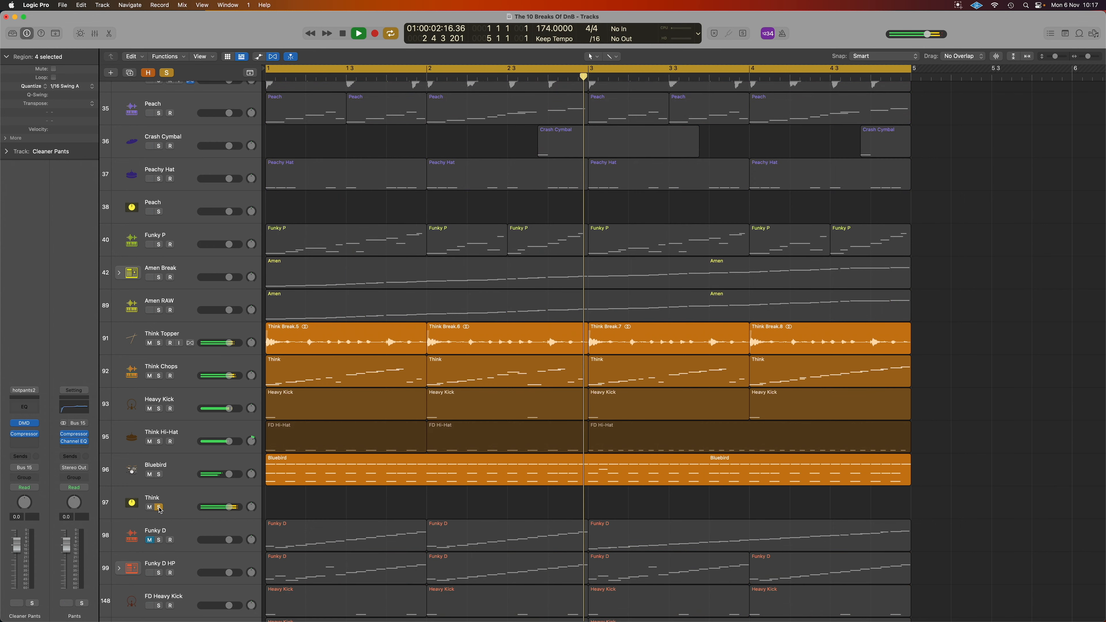
{"action": "key", "text": "space"}
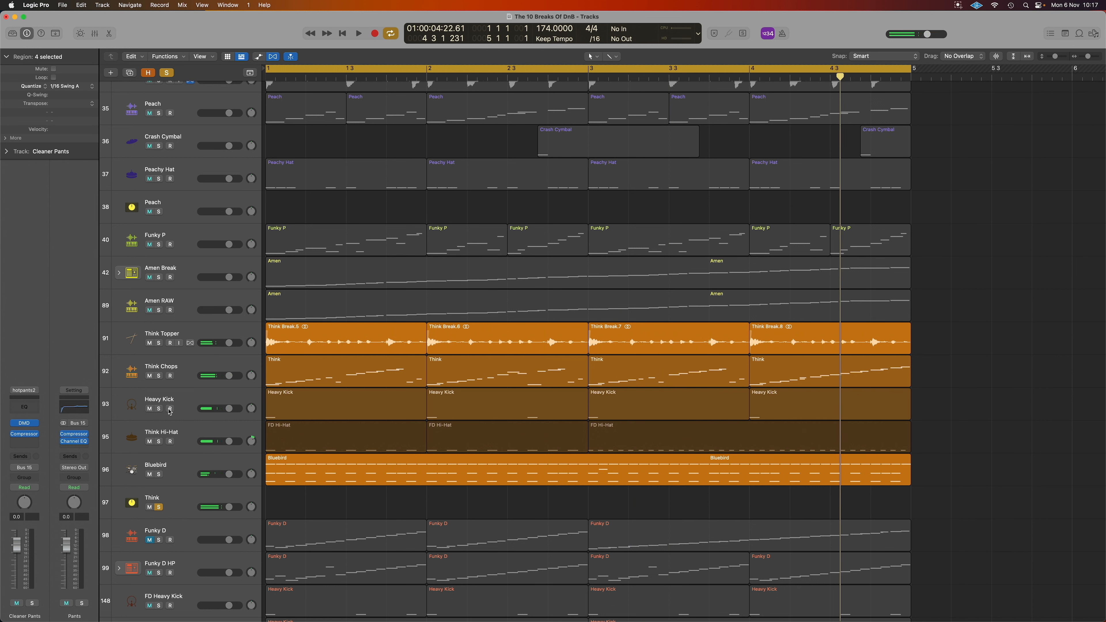
{"action": "left_click", "coordinate": [158, 412]}
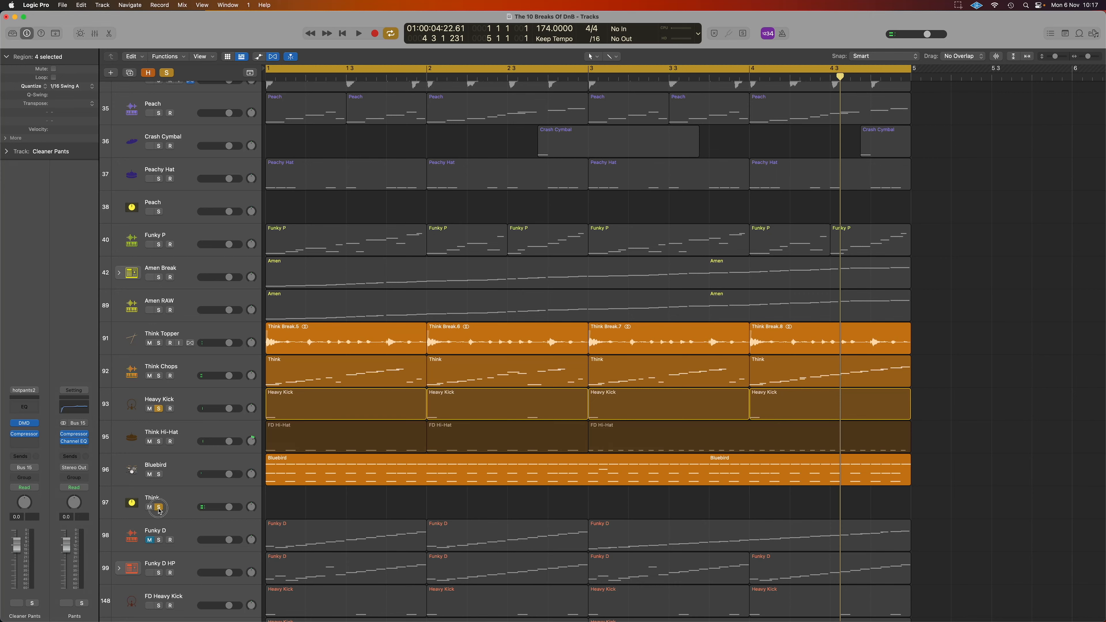
{"action": "left_click", "coordinate": [159, 507]}
{"action": "scroll", "coordinate": [198, 504], "scroll_direction": "down", "scroll_amount": 2}
{"action": "scroll", "coordinate": [198, 504], "scroll_direction": "up", "scroll_amount": 2}
{"action": "key", "text": "space"}
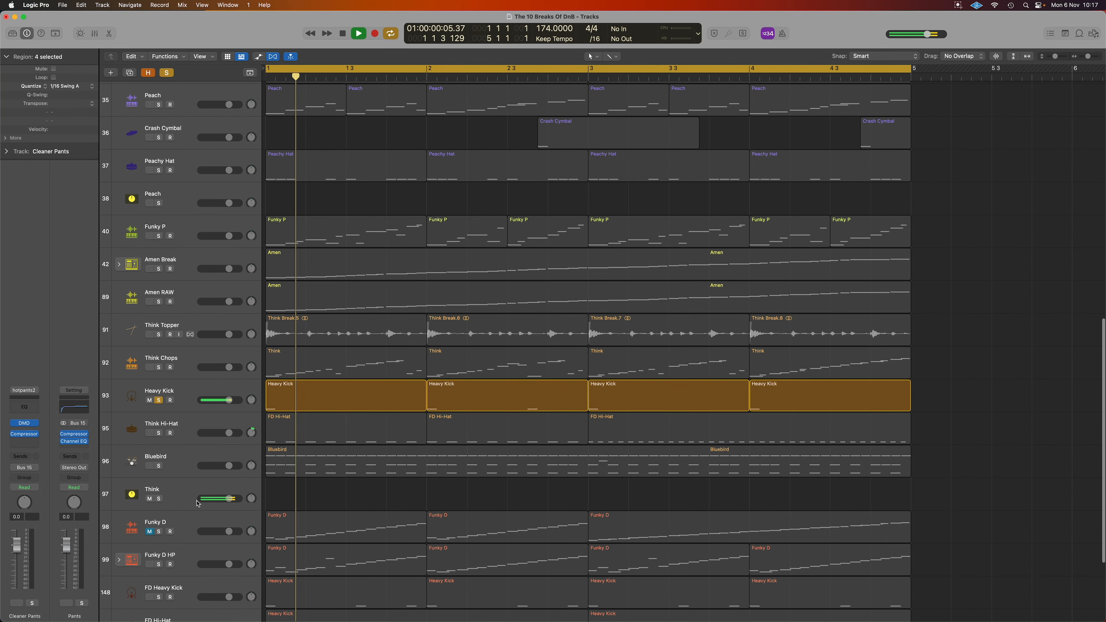
Compare layers over the soloed Heavy Kick: Think Chops, Think Topper, and Think Topper with Funky P; stop playback
{"action": "left_click", "coordinate": [159, 368]}
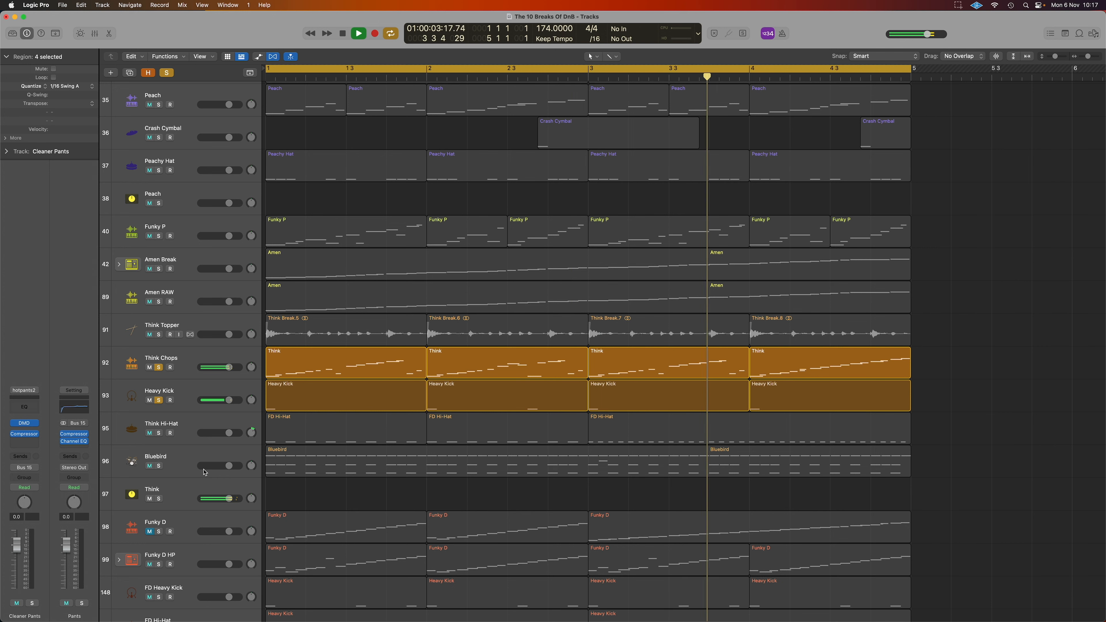
{"action": "left_click", "coordinate": [159, 369]}
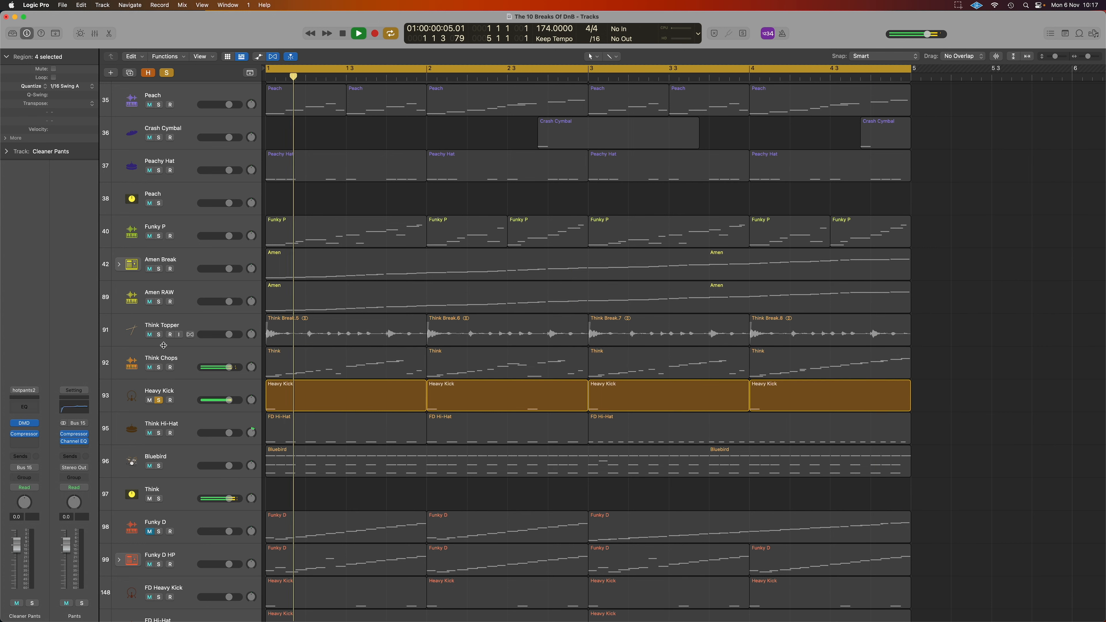
{"action": "left_click", "coordinate": [158, 335]}
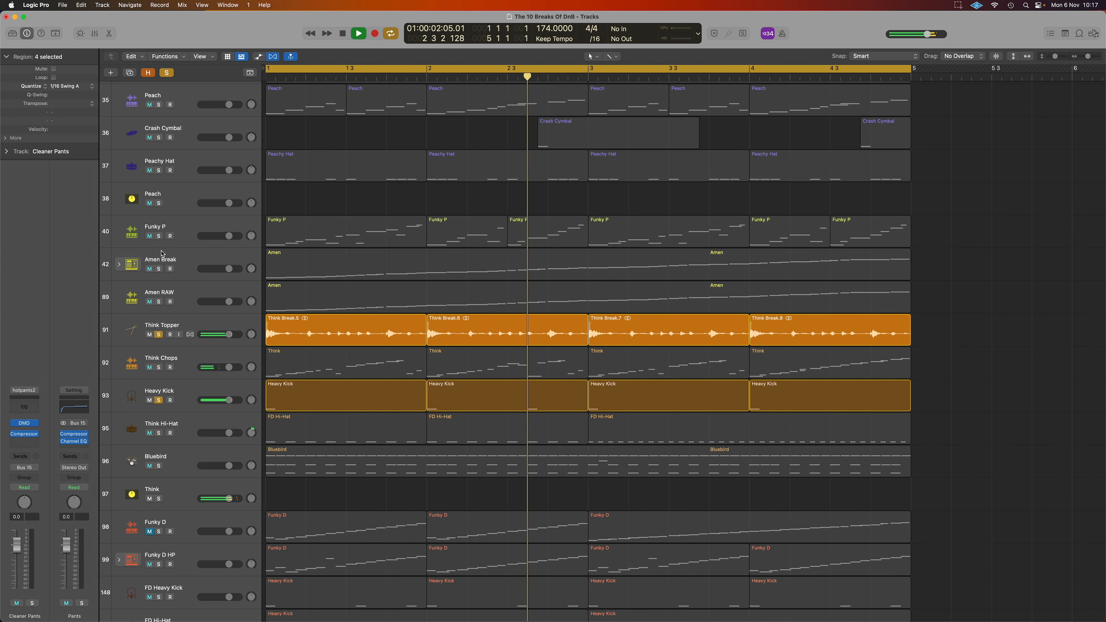
{"action": "left_click", "coordinate": [159, 236]}
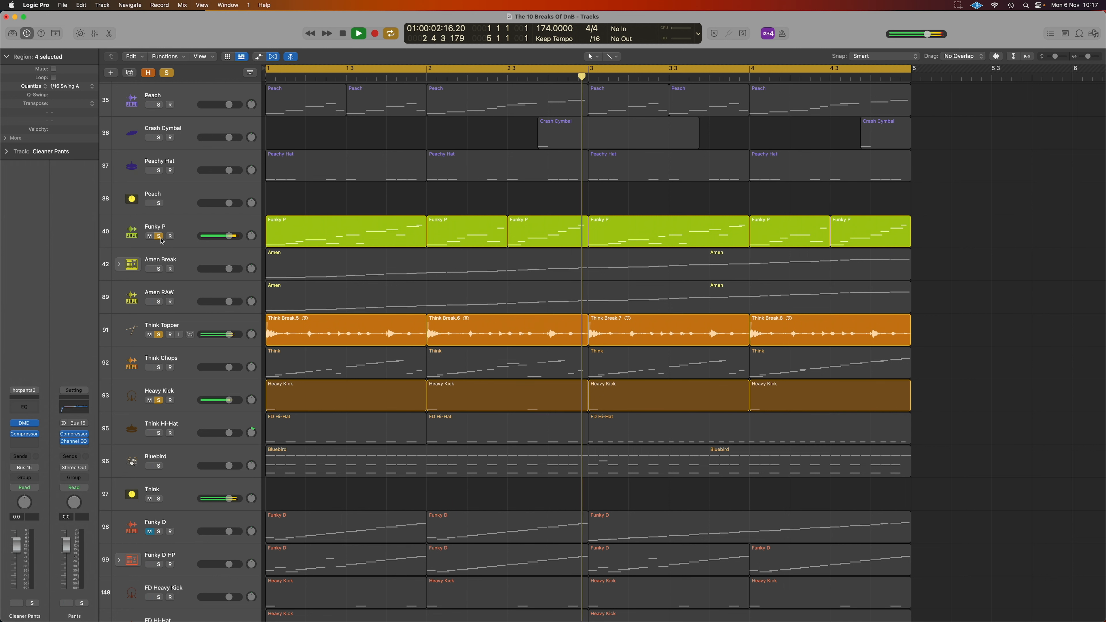
{"action": "key", "text": "space"}
Clear the solos on Funky P, Think Topper and Heavy Kick, and solo the Think Hi-Hat track
{"action": "left_click", "coordinate": [159, 236]}
{"action": "left_click", "coordinate": [159, 334]}
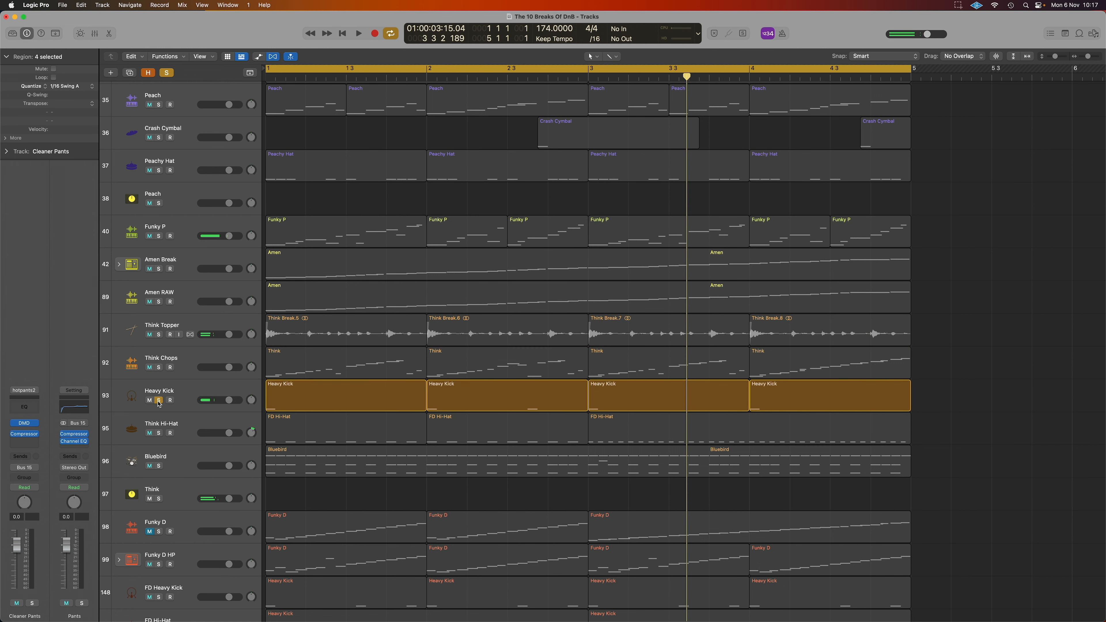
{"action": "left_click", "coordinate": [159, 402]}
{"action": "left_click", "coordinate": [158, 434]}
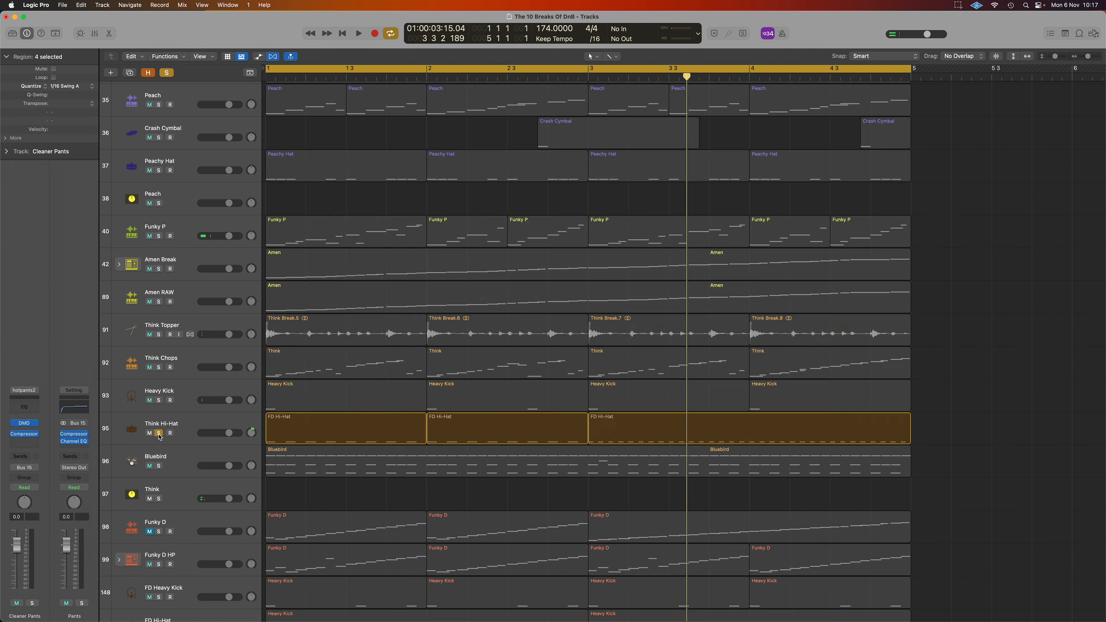
Play the soloed Think Hi-Hat with the mixer shown and check the performance meter, stopping playback when done
{"action": "key", "text": "x"}
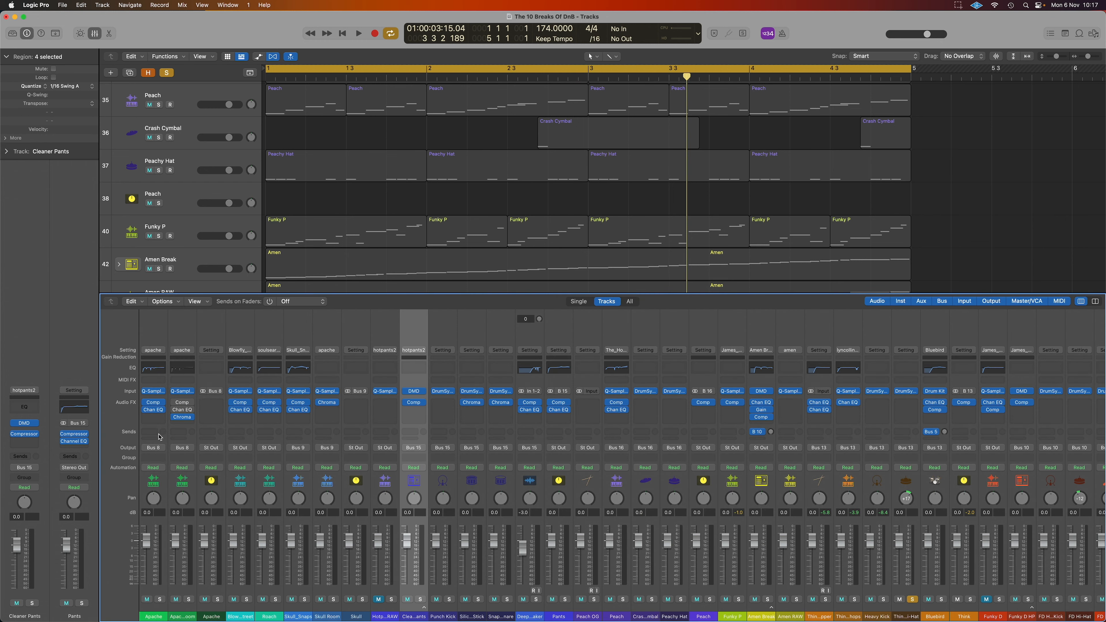
{"action": "key", "text": "space"}
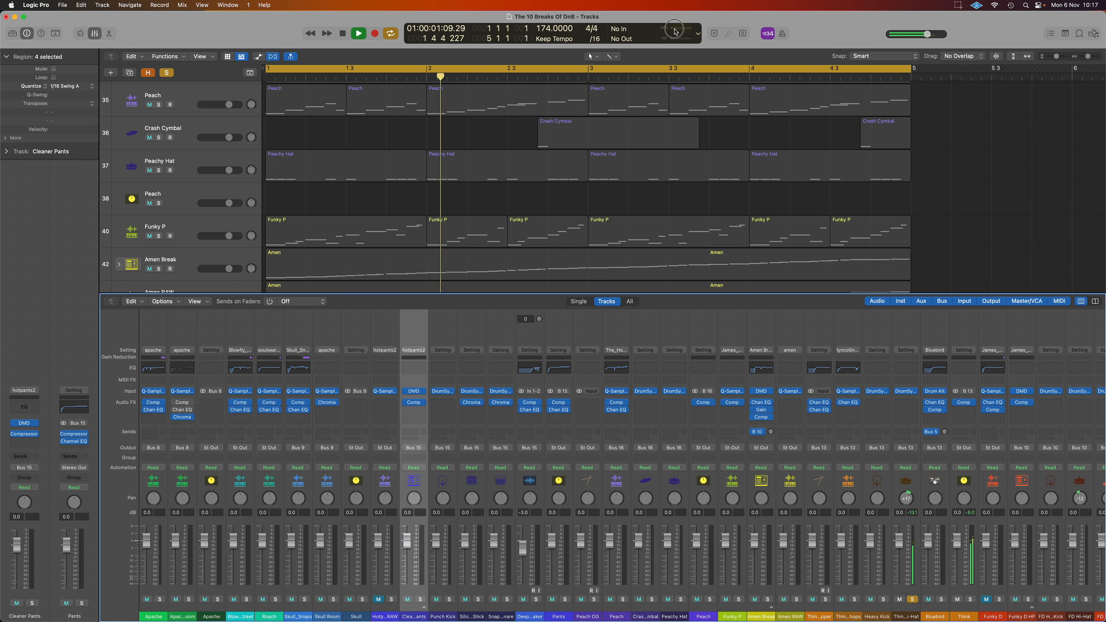
{"action": "left_click", "coordinate": [674, 31]}
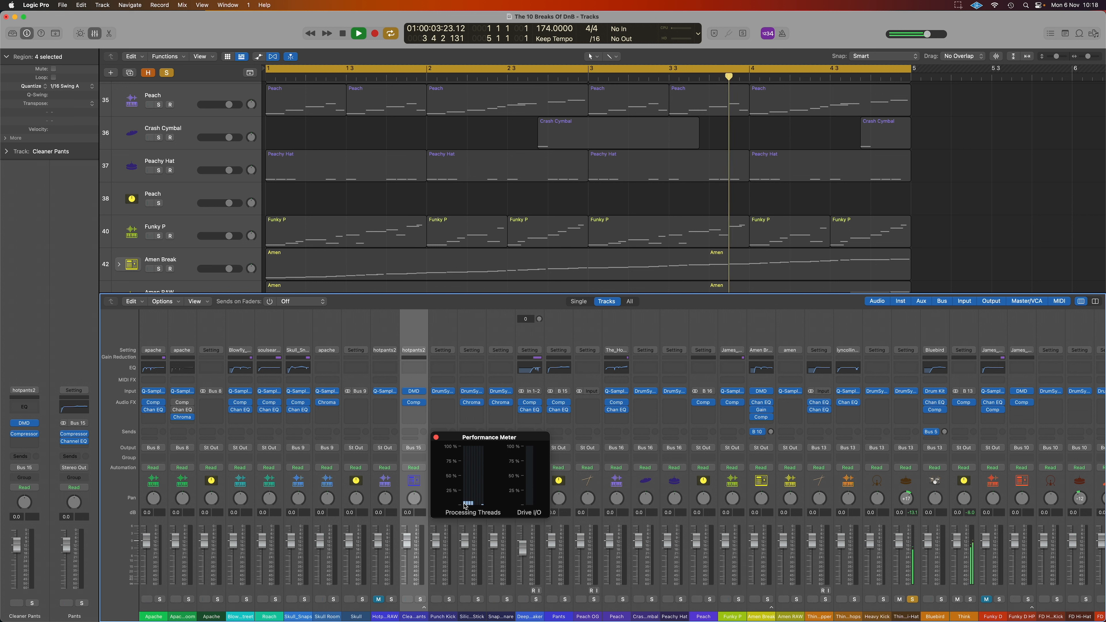
{"action": "left_click", "coordinate": [436, 436]}
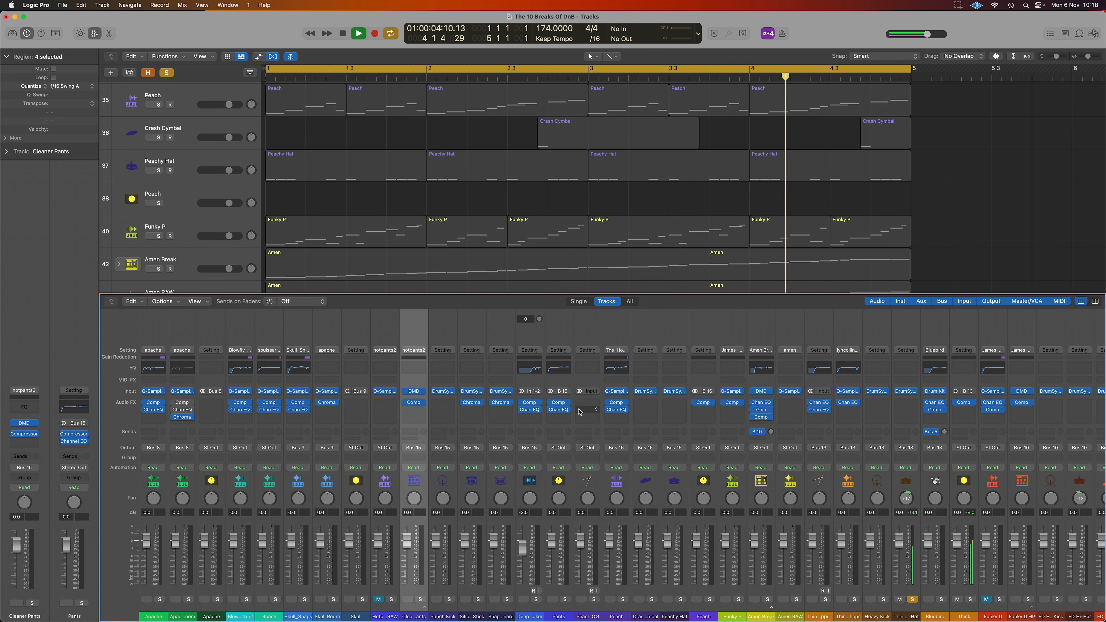
{"action": "key", "text": "space"}
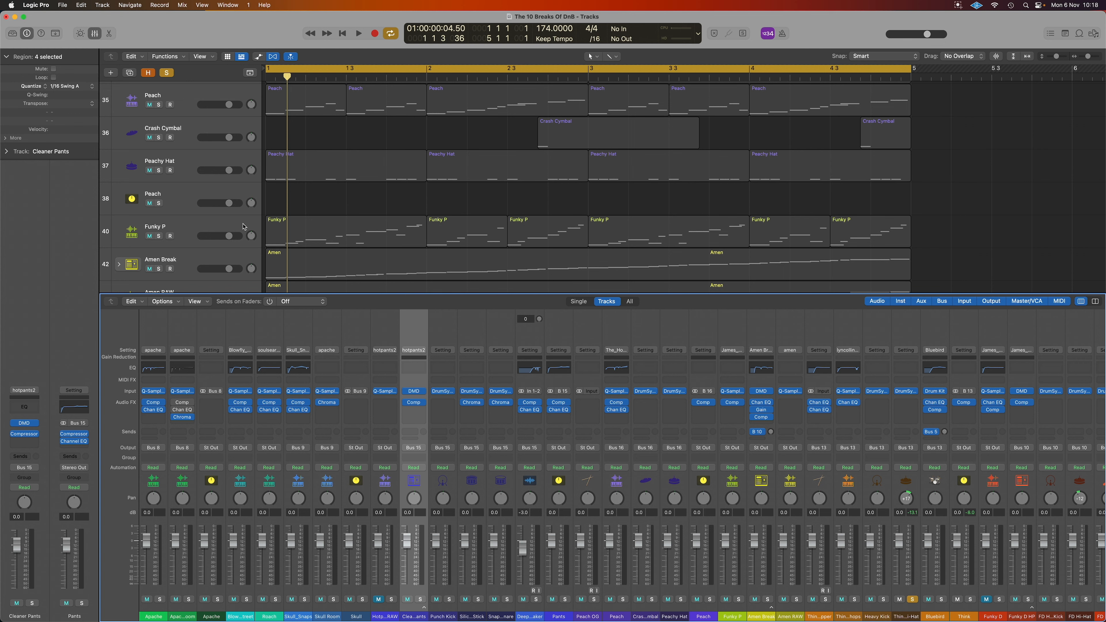
Hide the mixer and switch the solo from Think Hi-Hat to the Think bus track
{"action": "scroll", "coordinate": [245, 227], "scroll_direction": "down", "scroll_amount": 15}
{"action": "scroll", "coordinate": [245, 227], "scroll_direction": "down", "scroll_amount": 5}
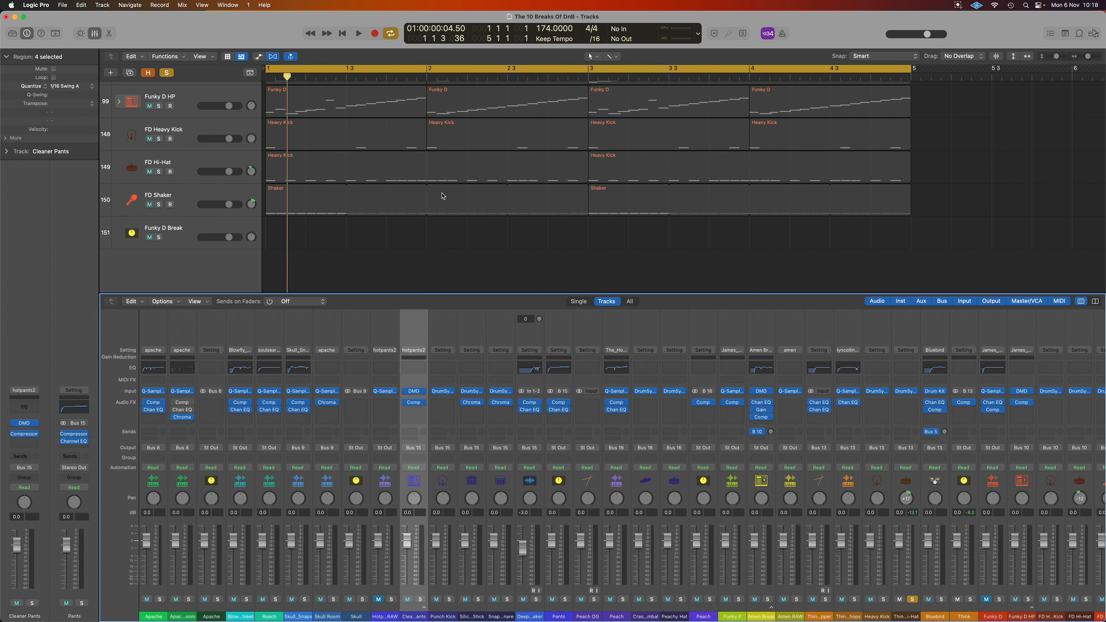
{"action": "scroll", "coordinate": [444, 196], "scroll_direction": "up", "scroll_amount": 15}
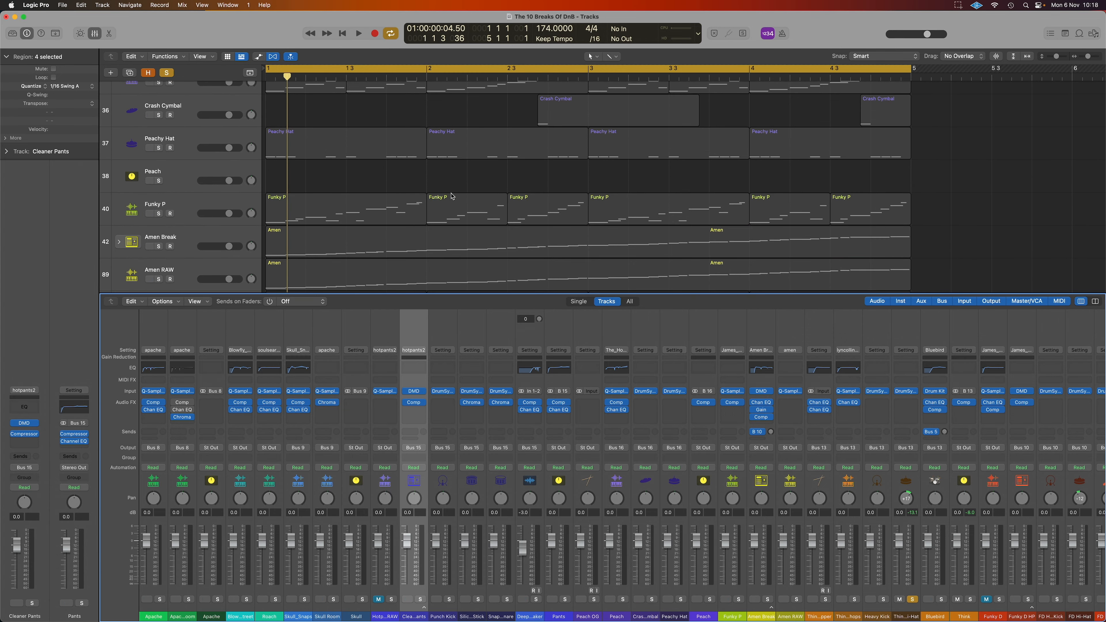
{"action": "key", "text": "x"}
{"action": "scroll", "coordinate": [435, 281], "scroll_direction": "down", "scroll_amount": 4}
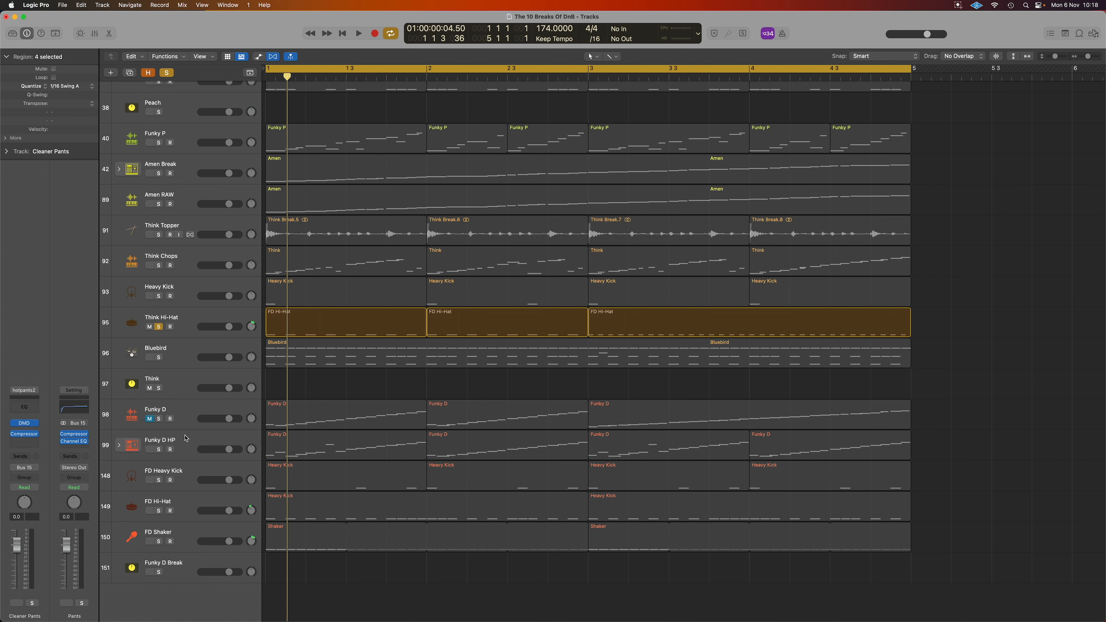
{"action": "left_click", "coordinate": [160, 388]}
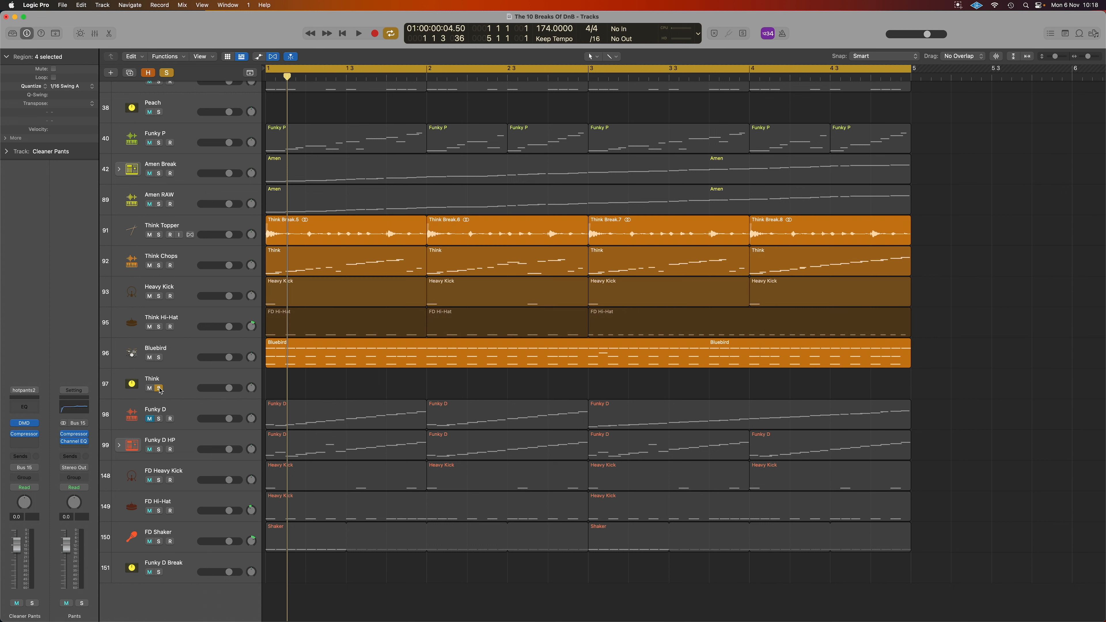
View the project's bounce settings without bouncing, and clear the solo on the Think bus track
{"action": "key", "text": "super+b"}
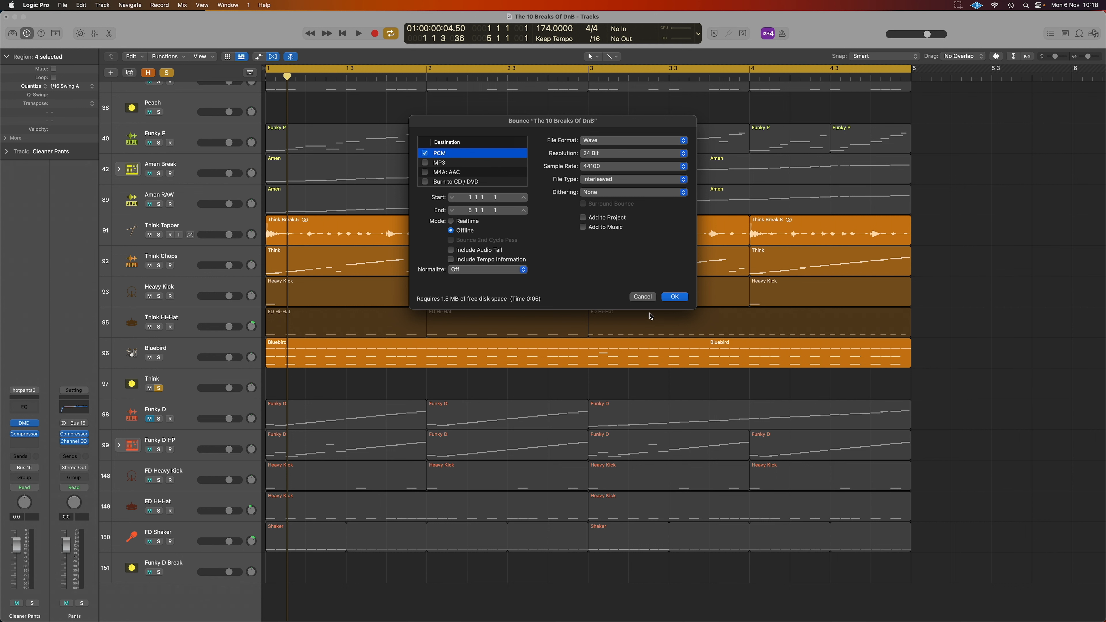
{"action": "left_click", "coordinate": [642, 296]}
{"action": "left_click", "coordinate": [159, 389]}
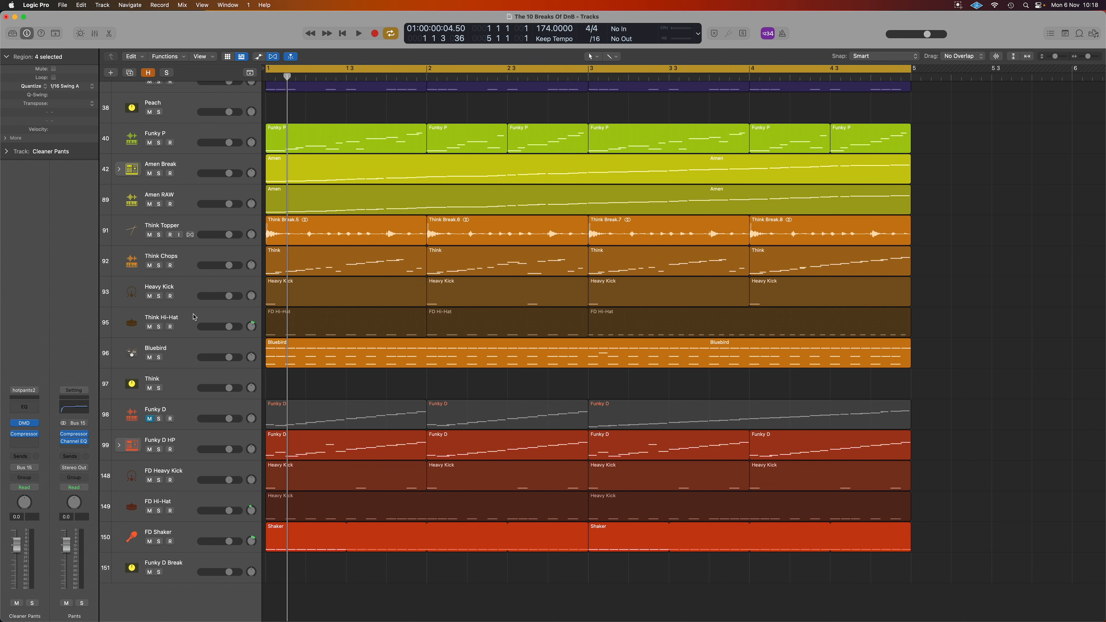
Save the Think Chops track's channel strip setting under the name "Think Chops"
{"action": "left_click", "coordinate": [193, 261]}
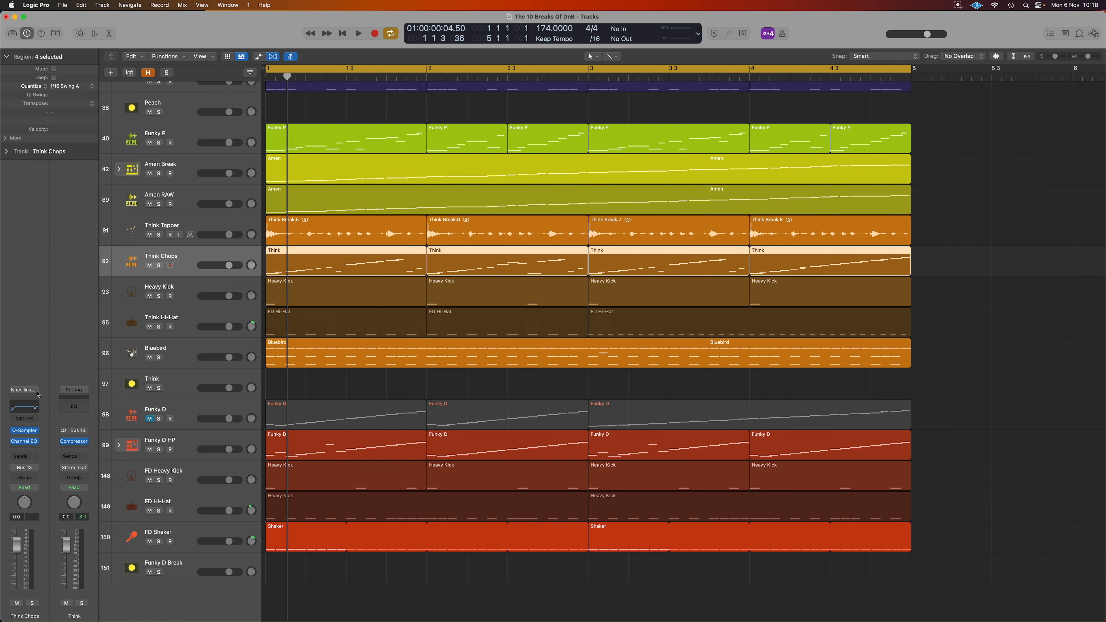
{"action": "left_click", "coordinate": [27, 390]}
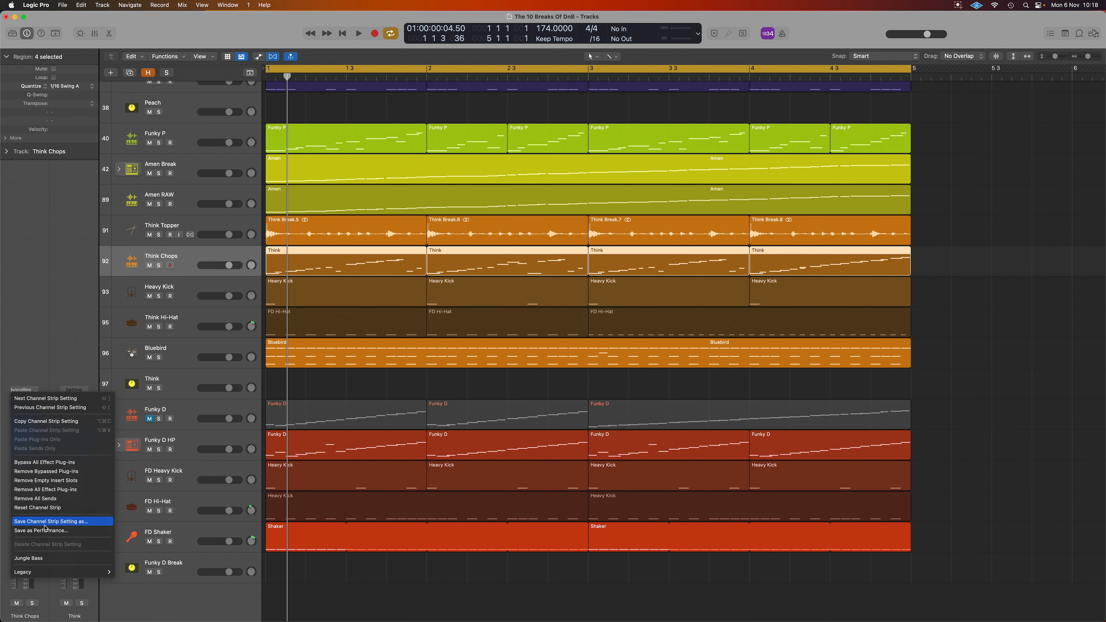
{"action": "left_click", "coordinate": [65, 523]}
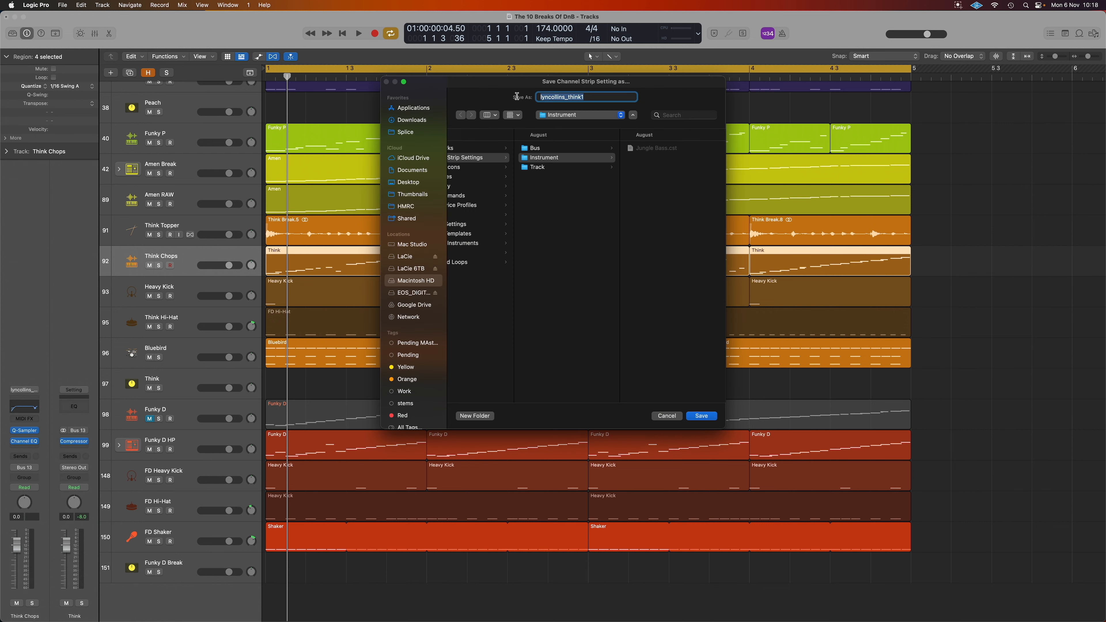
{"action": "type", "text": "Thinks"}
{"action": "key", "text": "BackSpace"}
{"action": "type", "text": "Chops"}
{"action": "left_click", "coordinate": [703, 416]}
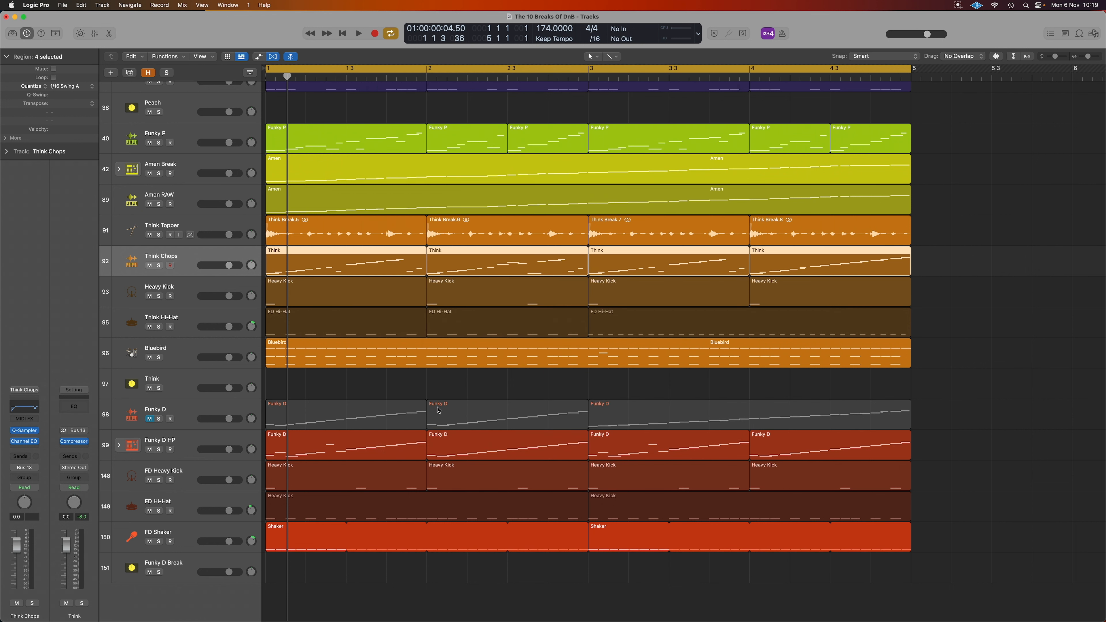
Create one software instrument track with an empty channel strip below the Funky D Break track
{"action": "scroll", "coordinate": [437, 410], "scroll_direction": "down", "scroll_amount": 1}
{"action": "left_click", "coordinate": [279, 554]}
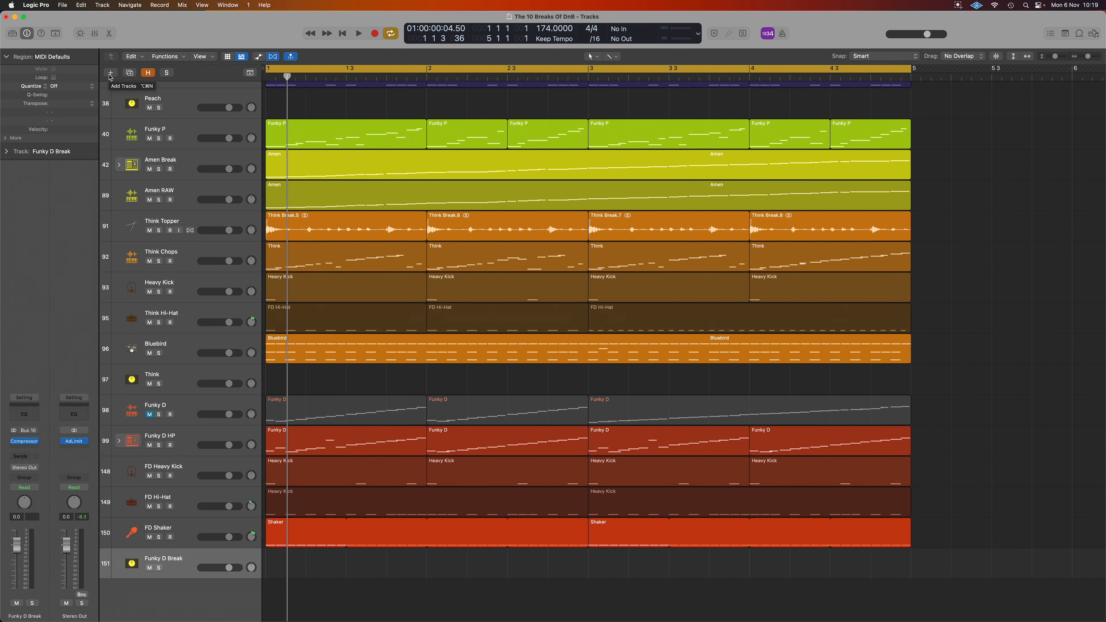
{"action": "left_click", "coordinate": [110, 74]}
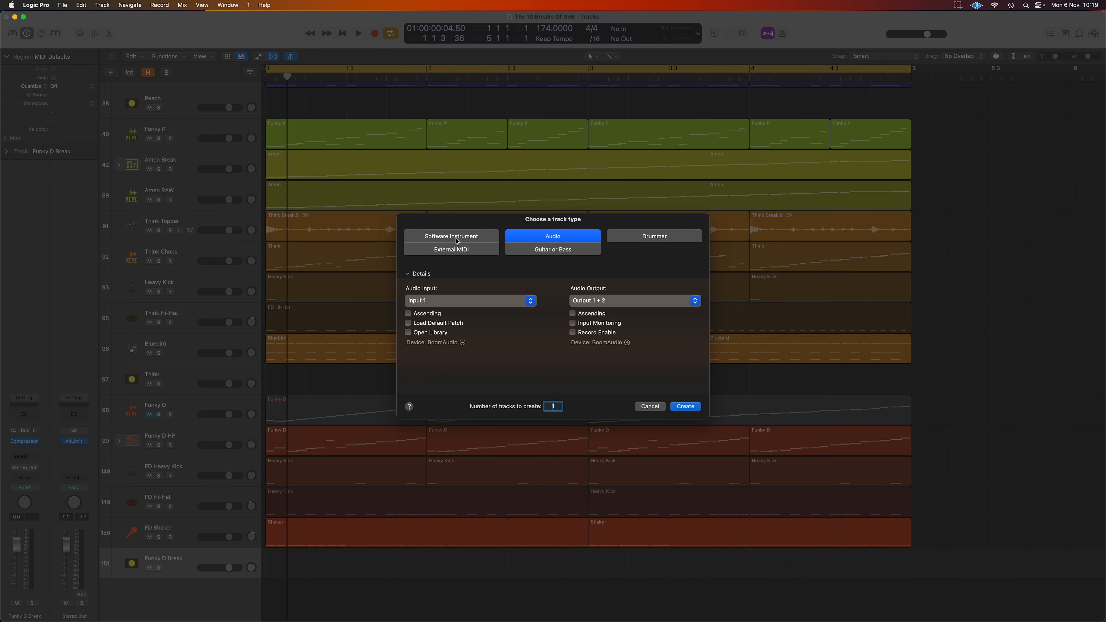
{"action": "left_click", "coordinate": [456, 240]}
{"action": "left_click", "coordinate": [439, 301]}
{"action": "mouse_move", "coordinate": [442, 340]}
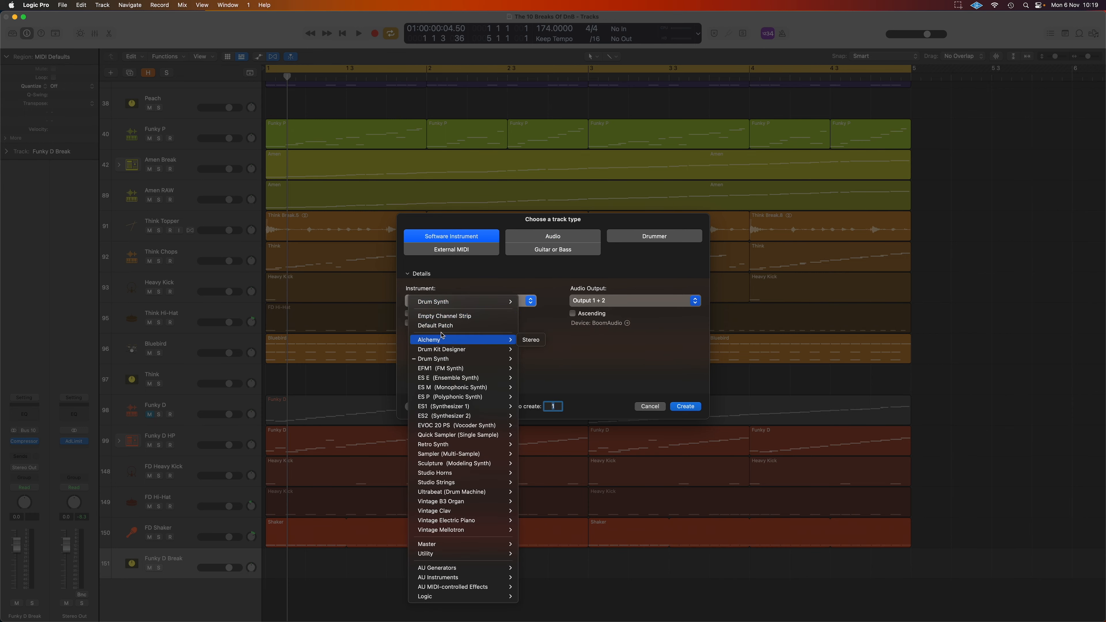
{"action": "left_click", "coordinate": [444, 316]}
{"action": "left_click", "coordinate": [685, 408]}
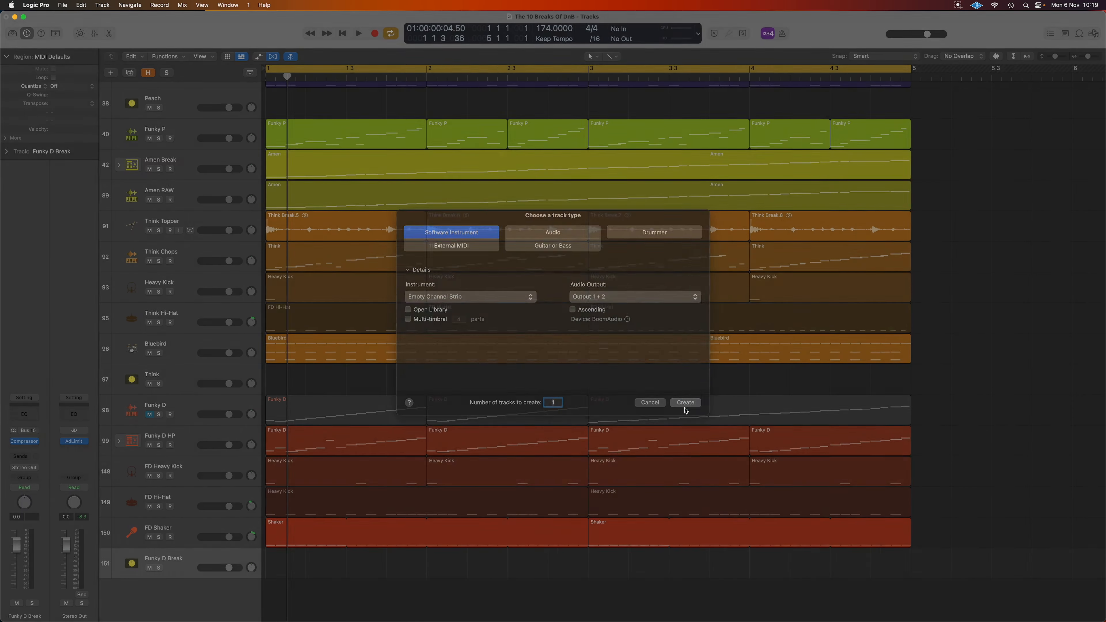
Load the Think Chops preset from the library's User Channel Strip Settings onto the new instrument track
{"action": "scroll", "coordinate": [254, 532], "scroll_direction": "down", "scroll_amount": 2}
{"action": "left_click", "coordinate": [172, 559]}
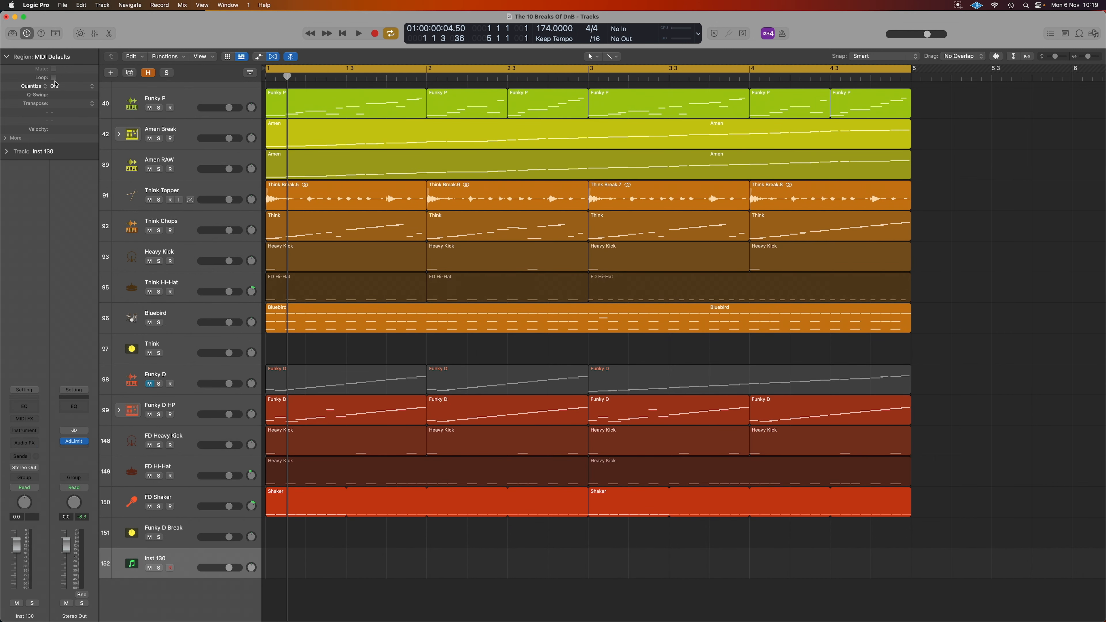
{"action": "left_click", "coordinate": [12, 33]}
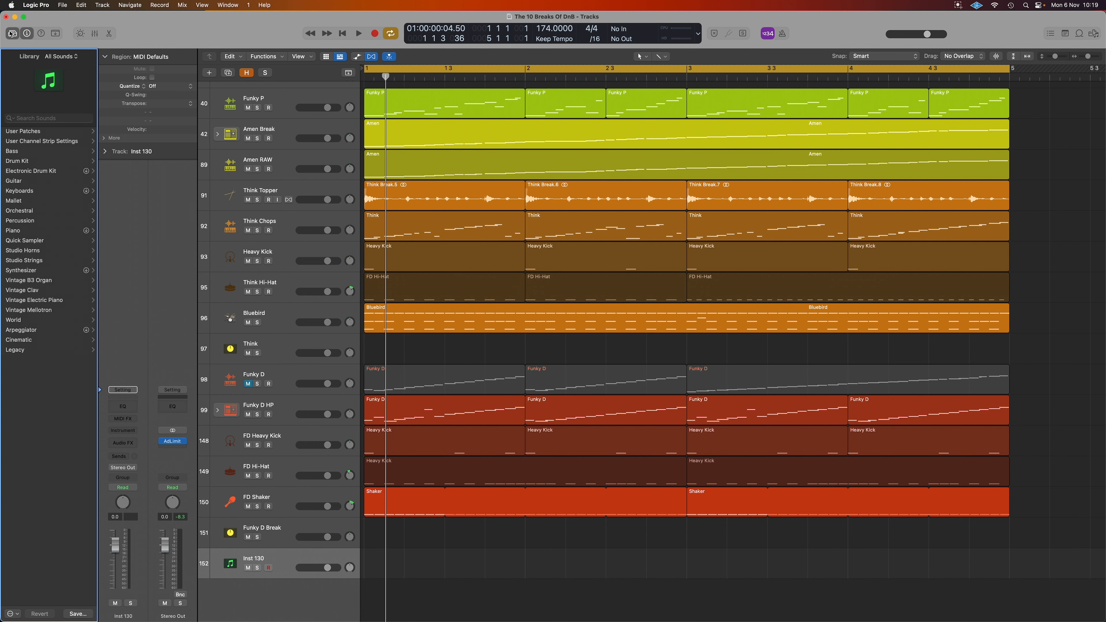
{"action": "left_click", "coordinate": [47, 141]}
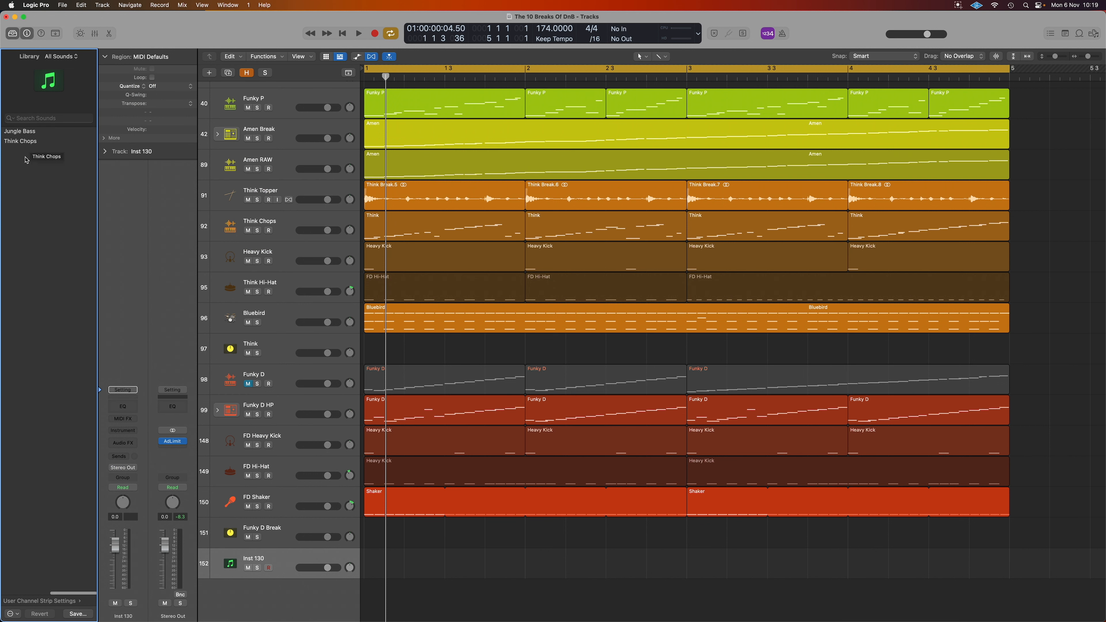
{"action": "left_click", "coordinate": [29, 147]}
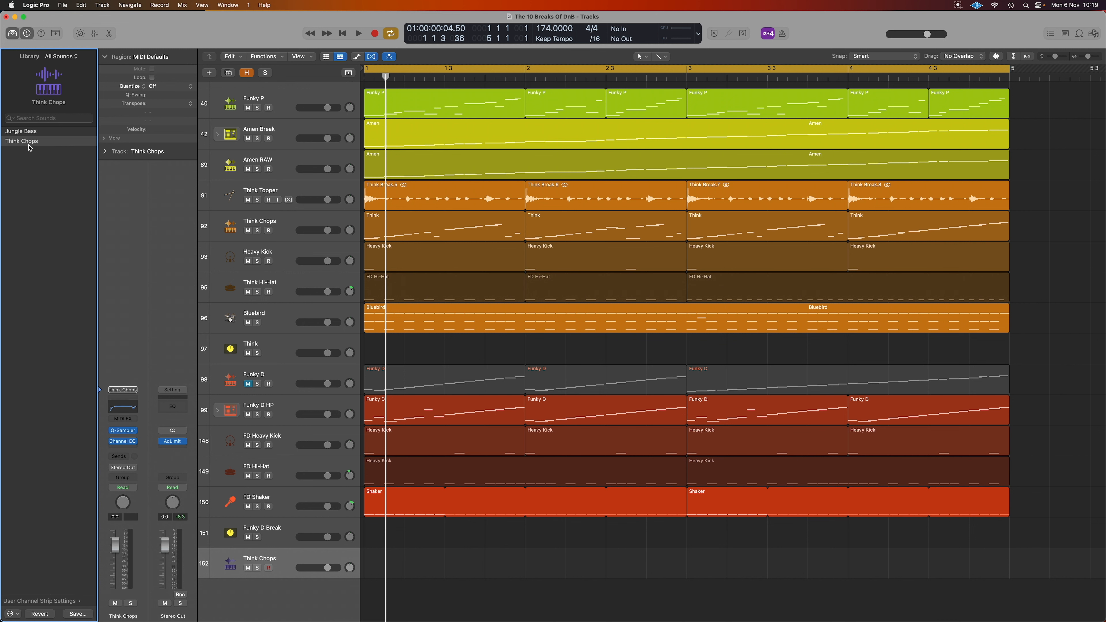
Open Quick Sampler on the new Think Chops track and zoom in on the sliced waveform to inspect its markers
{"action": "left_click", "coordinate": [126, 432]}
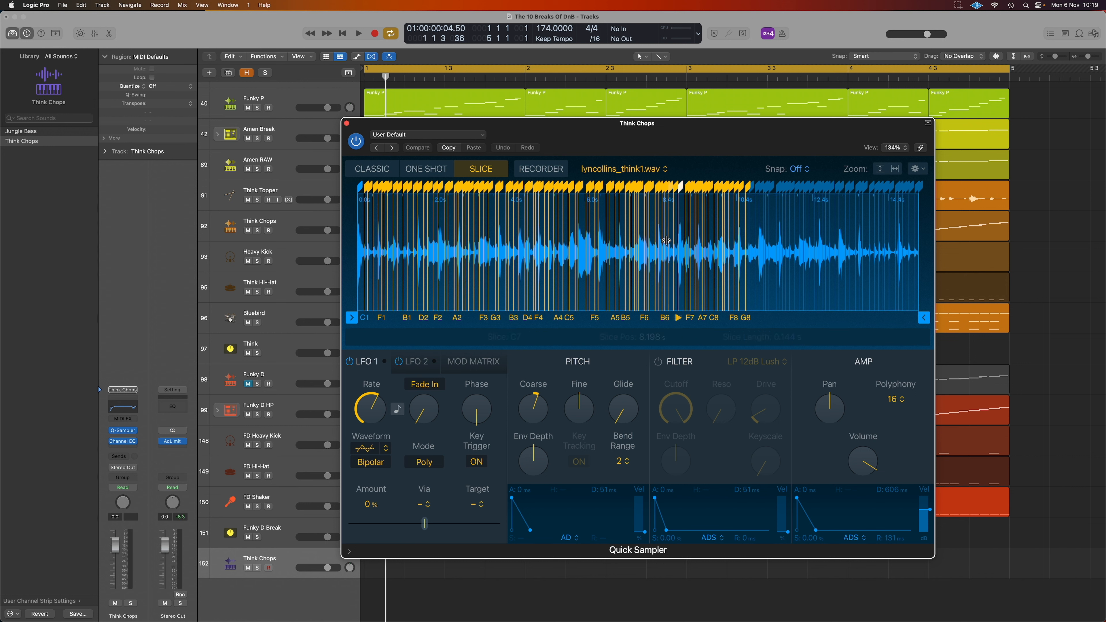
{"action": "scroll", "coordinate": [668, 238], "scroll_direction": "up", "scroll_amount": 5}
{"action": "scroll", "coordinate": [668, 238], "scroll_direction": "up", "scroll_amount": 3}
{"action": "right_click", "coordinate": [678, 250]}
{"action": "key", "text": "Return"}
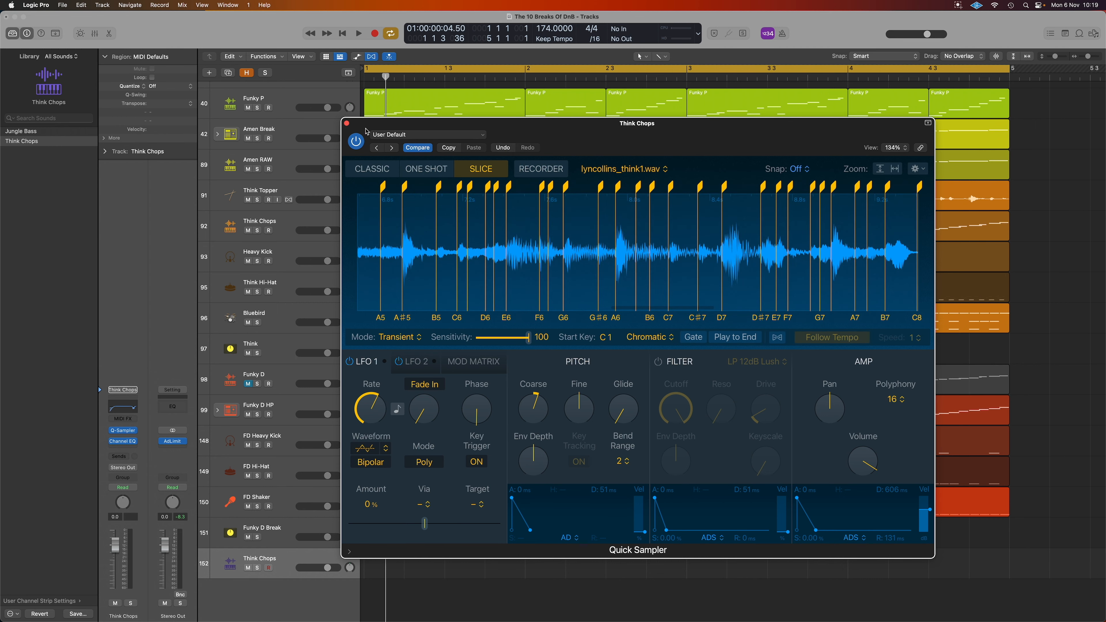
Close Quick Sampler and paste the copied MIDI region onto the new Think Chops track at bar 1
{"action": "left_click", "coordinate": [346, 123]}
{"action": "key", "text": "super+v"}
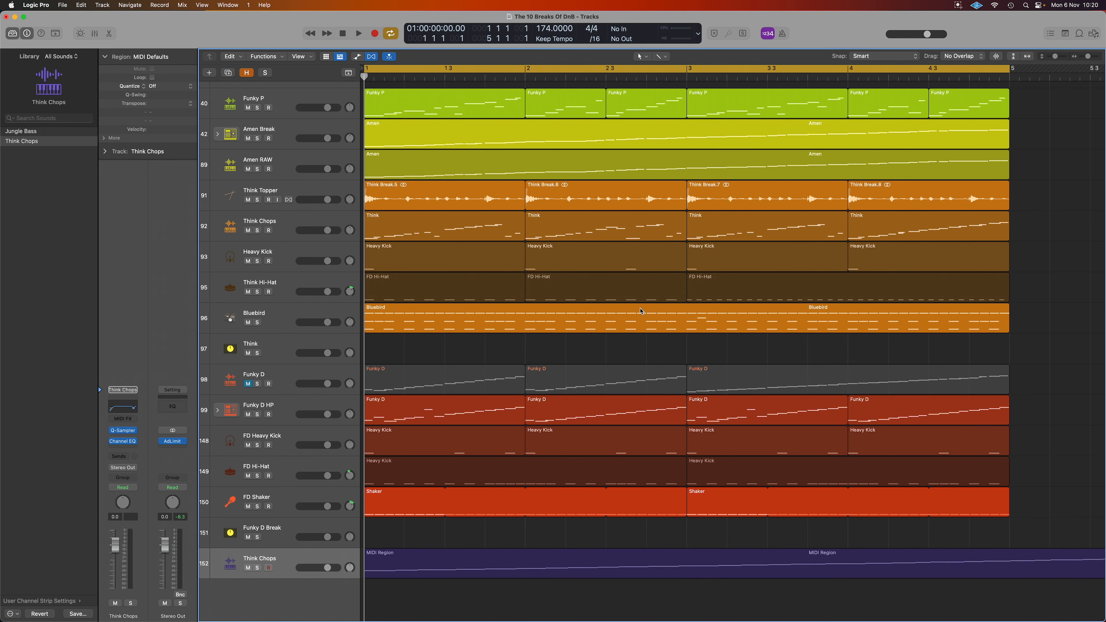
{"action": "scroll", "coordinate": [642, 311], "scroll_direction": "down", "scroll_amount": 6}
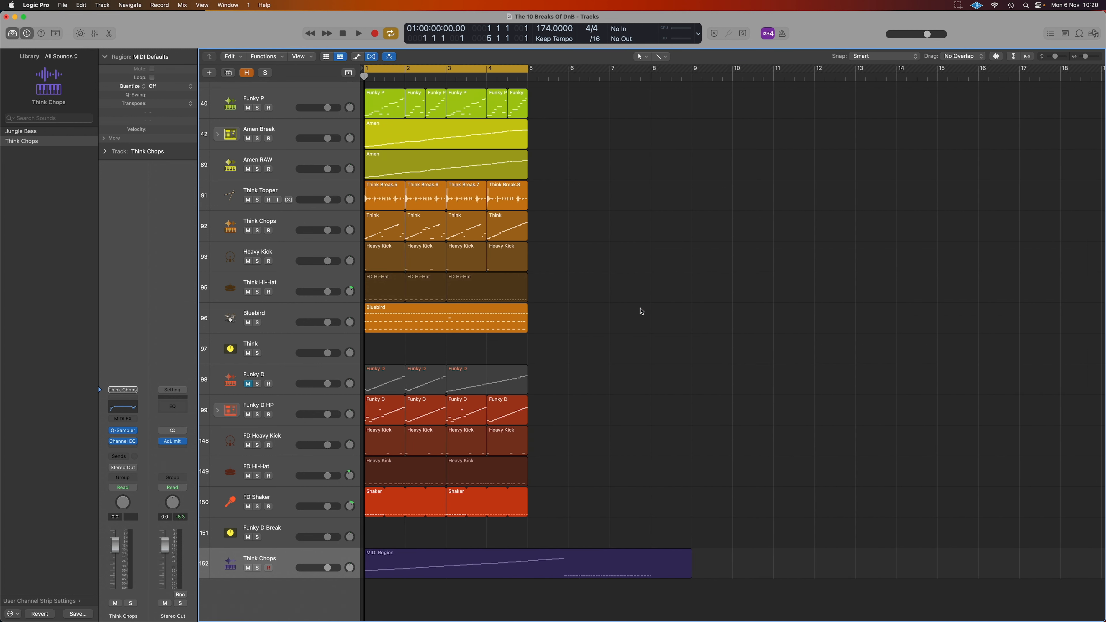
Solo the new Think Chops track and play its pasted MIDI region to audition the reloaded channel strip
{"action": "left_click", "coordinate": [257, 568]}
{"action": "key", "text": "space"}
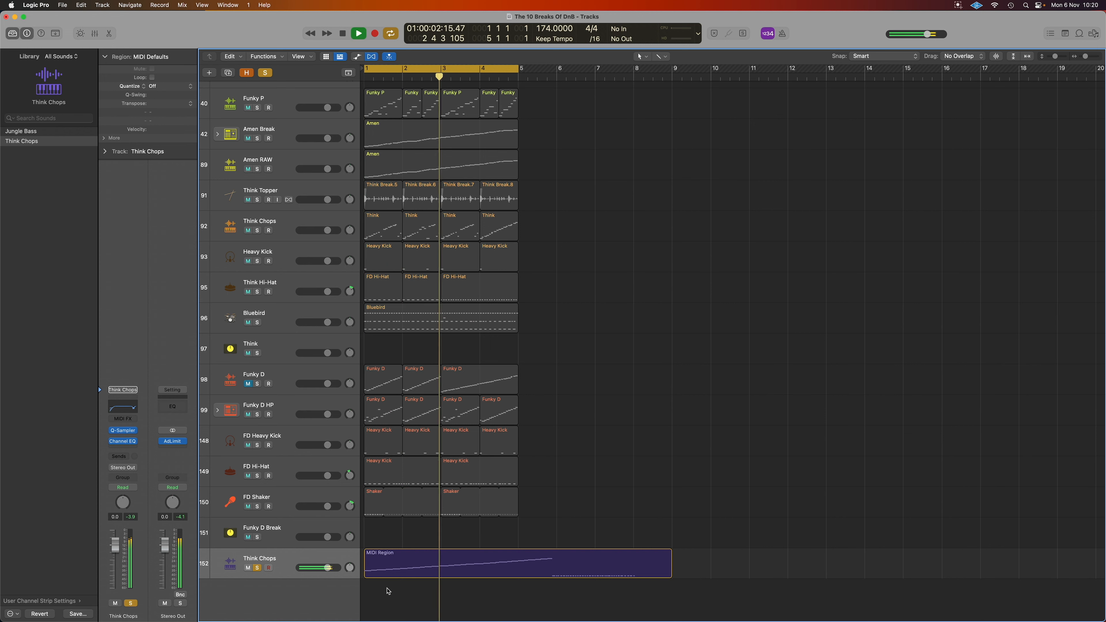
{"action": "key", "text": "space"}
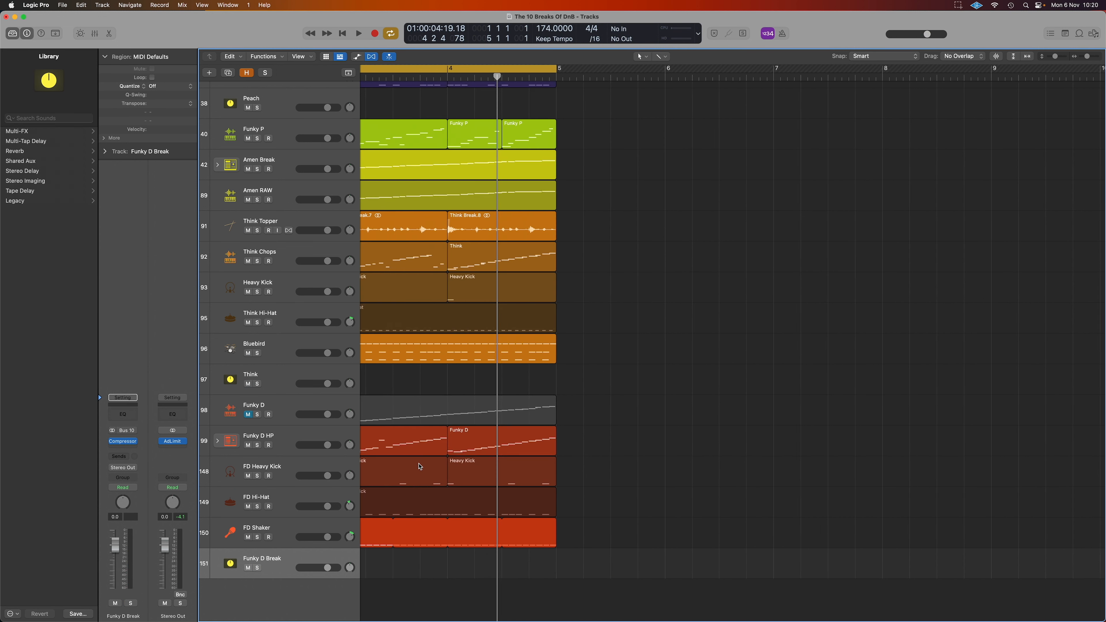
Inspect the Adaptive Limiter's settings on the Stereo Out channel, hiding the Library and closing the plug-in window when done
{"action": "scroll", "coordinate": [420, 466], "scroll_direction": "up", "scroll_amount": 8}
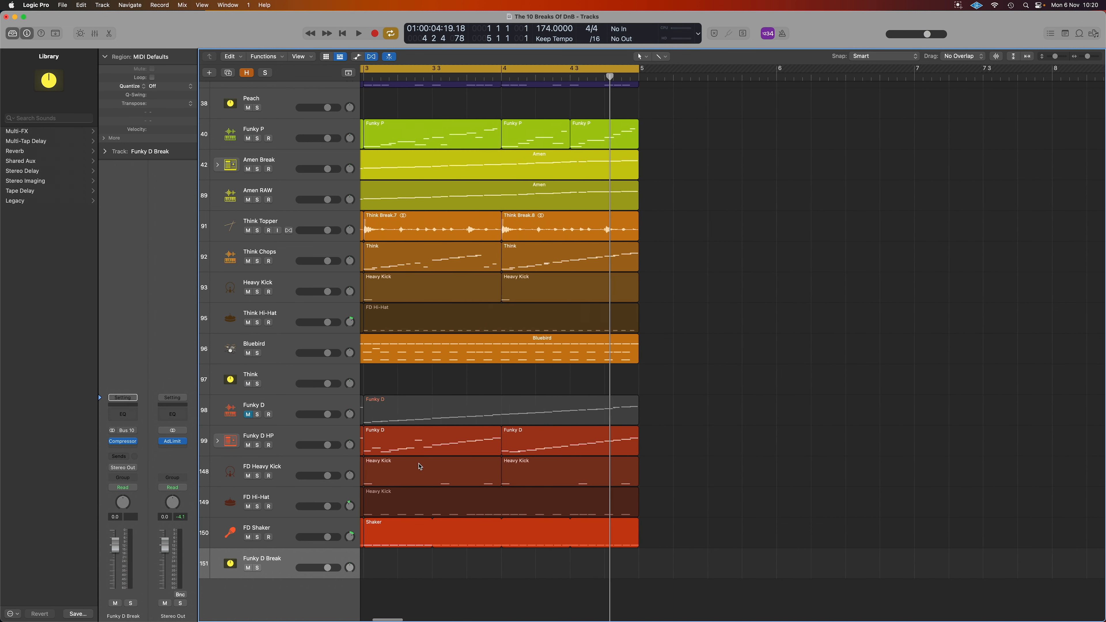
{"action": "scroll", "coordinate": [437, 432], "scroll_direction": "down", "scroll_amount": 8}
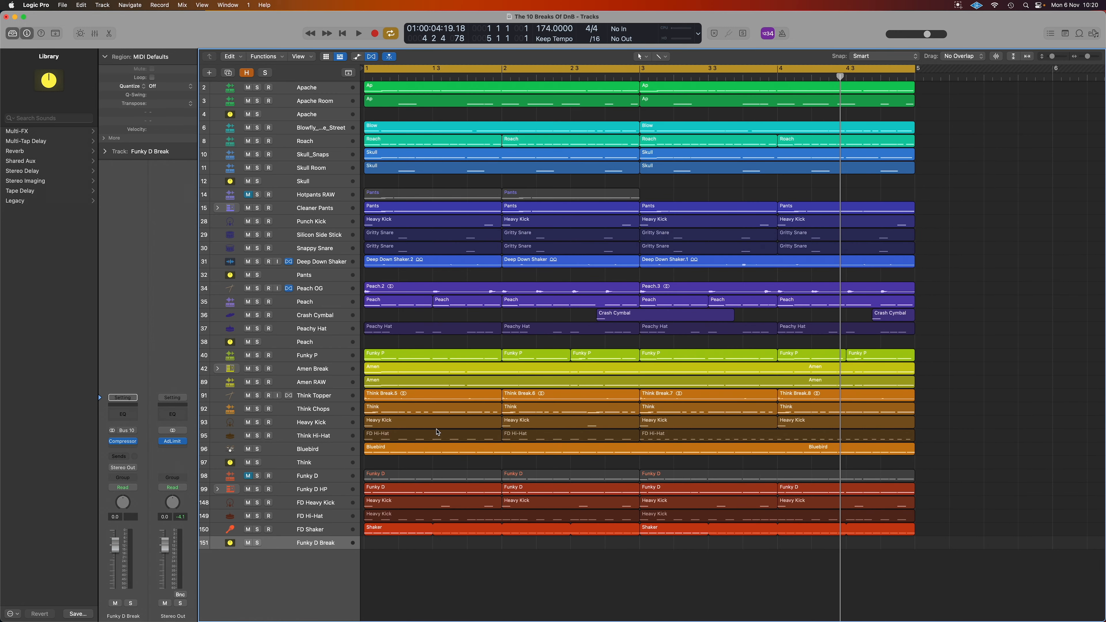
{"action": "mouse_move", "coordinate": [175, 445]}
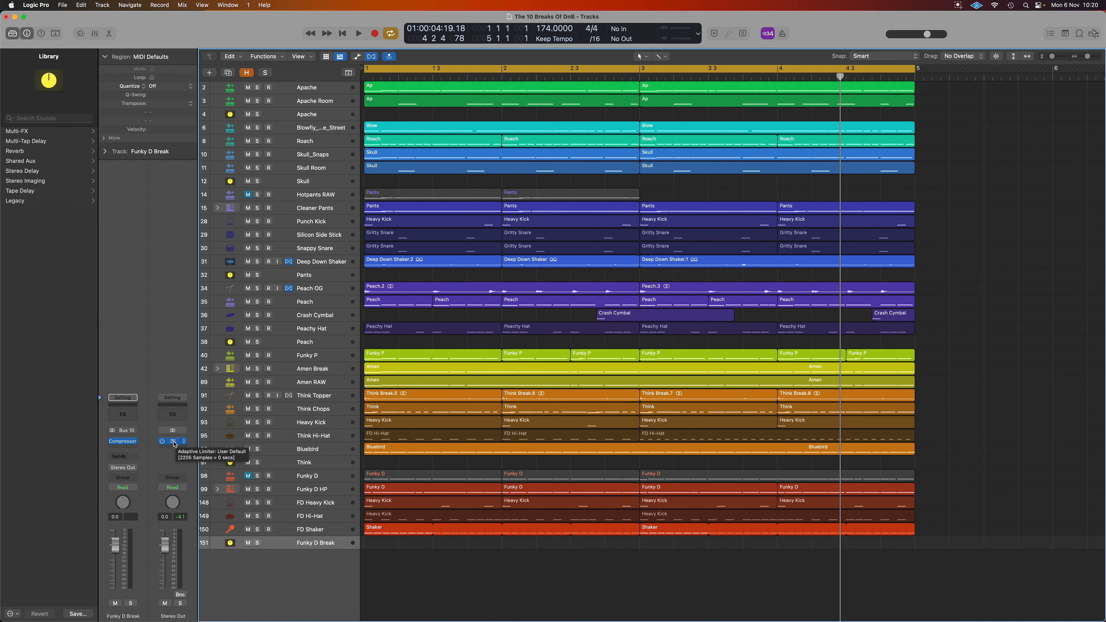
{"action": "left_click", "coordinate": [171, 441]}
{"action": "left_click", "coordinate": [13, 34]}
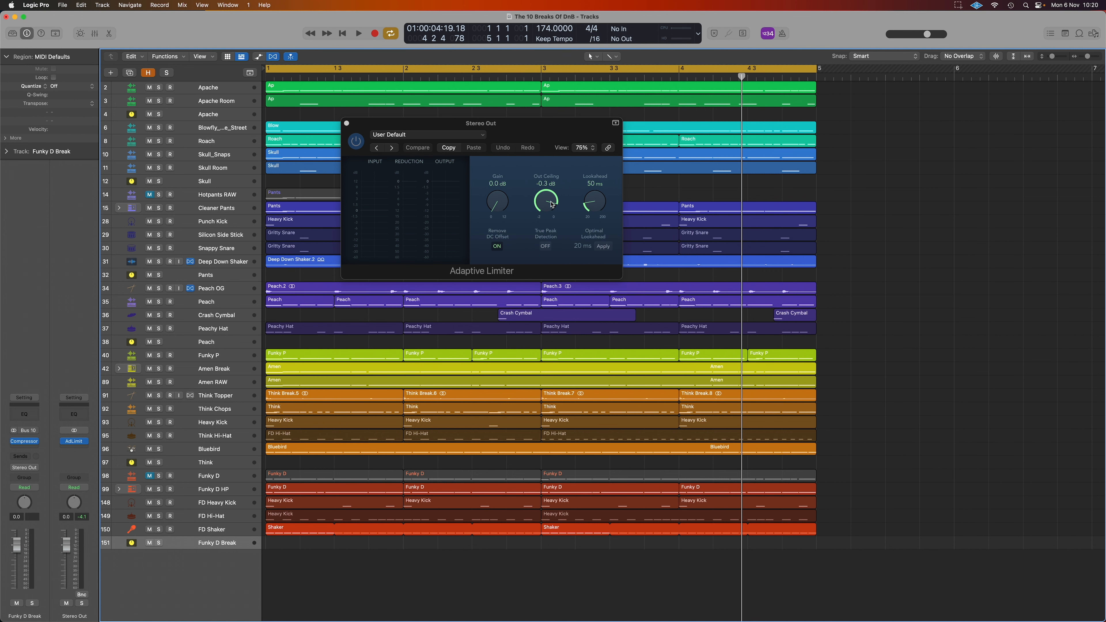
{"action": "left_click", "coordinate": [347, 124]}
View the Drum Synth settings of the Think break's Heavy Kick track and audition that track in solo
{"action": "scroll", "coordinate": [450, 205], "scroll_direction": "up", "scroll_amount": 1}
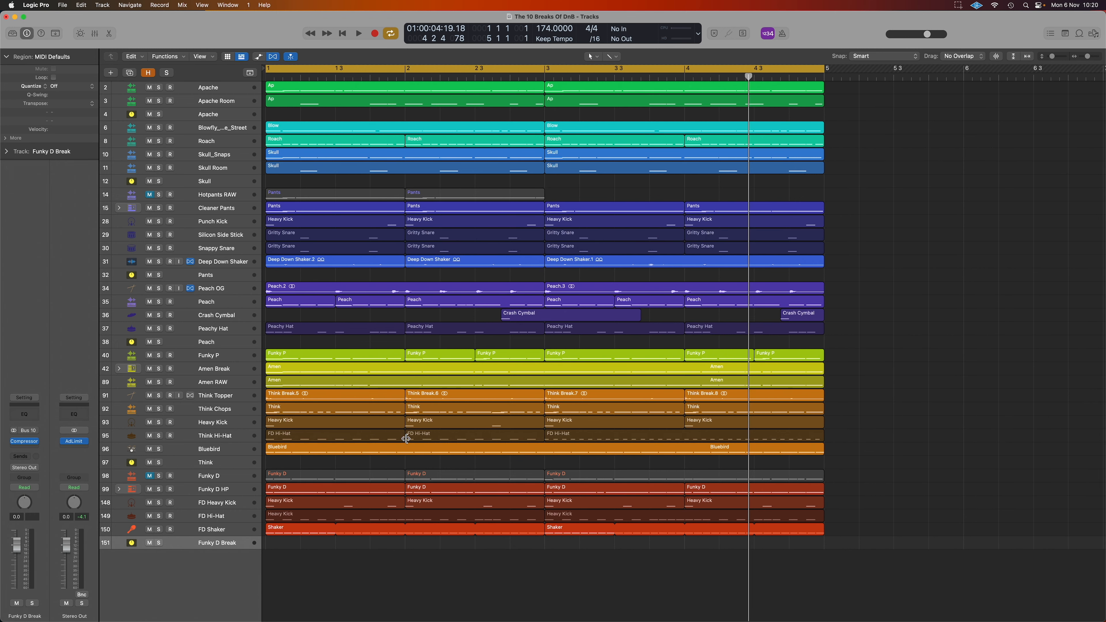
{"action": "left_click", "coordinate": [221, 423]}
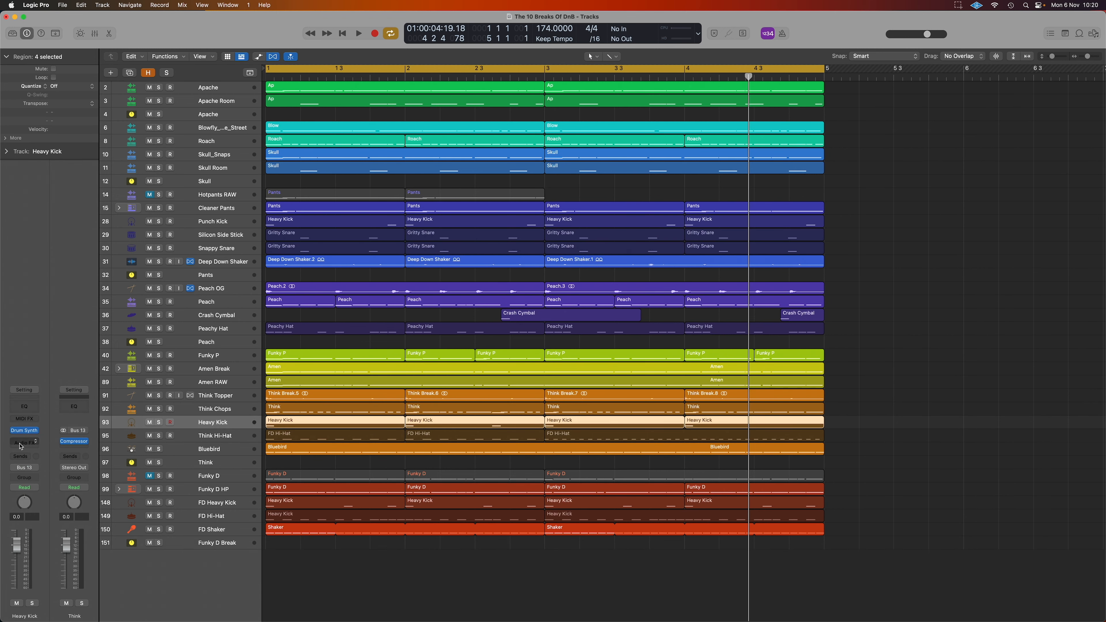
{"action": "left_click", "coordinate": [24, 431]}
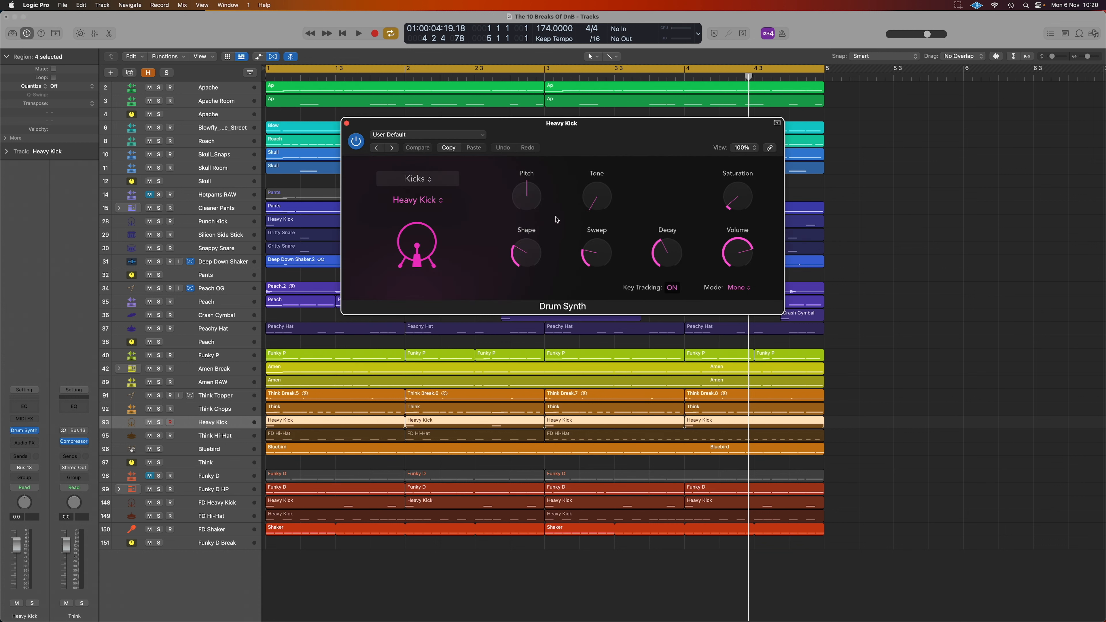
{"action": "left_click", "coordinate": [158, 422]}
{"action": "key", "text": "space"}
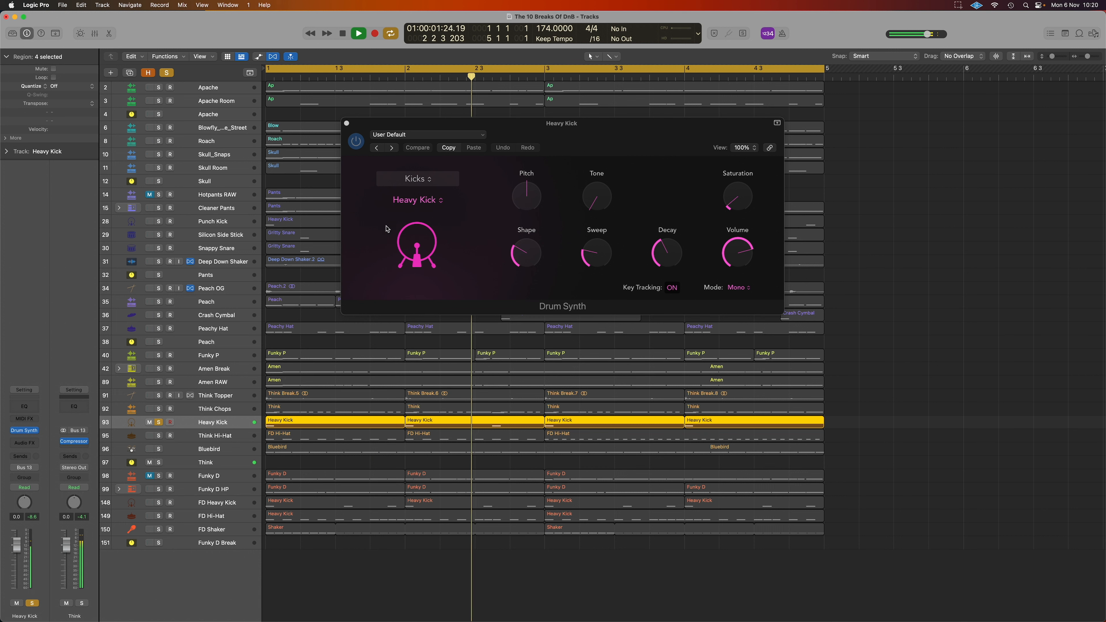
{"action": "left_click", "coordinate": [347, 124]}
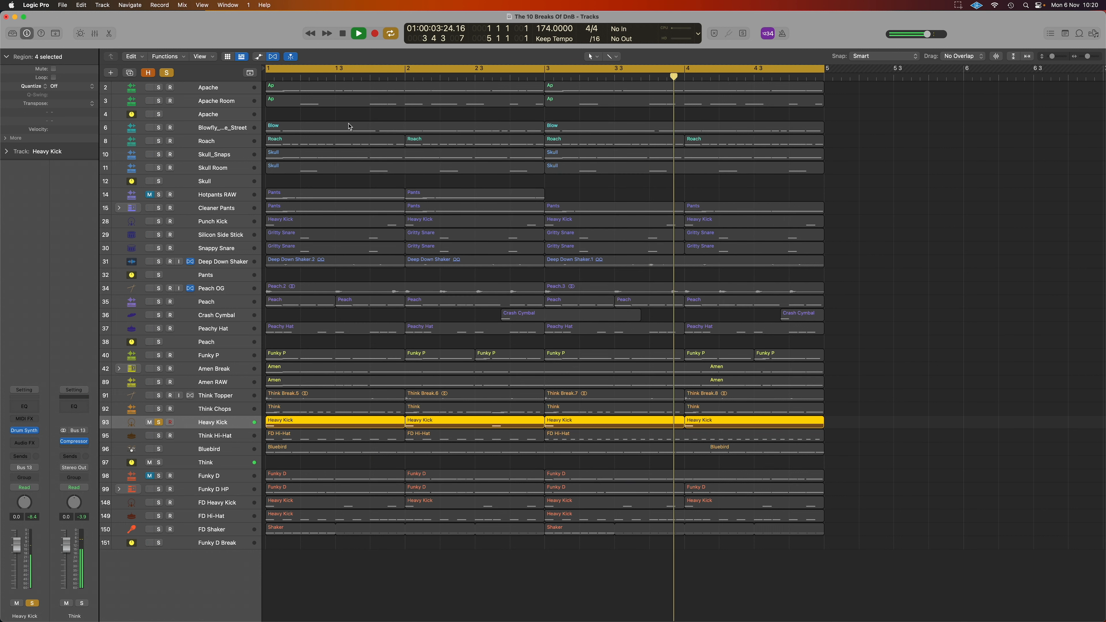
Audition the Think Hi-Hat together with the Heavy Kick, stop playback and clear the solo on both tracks
{"action": "left_click", "coordinate": [159, 436]}
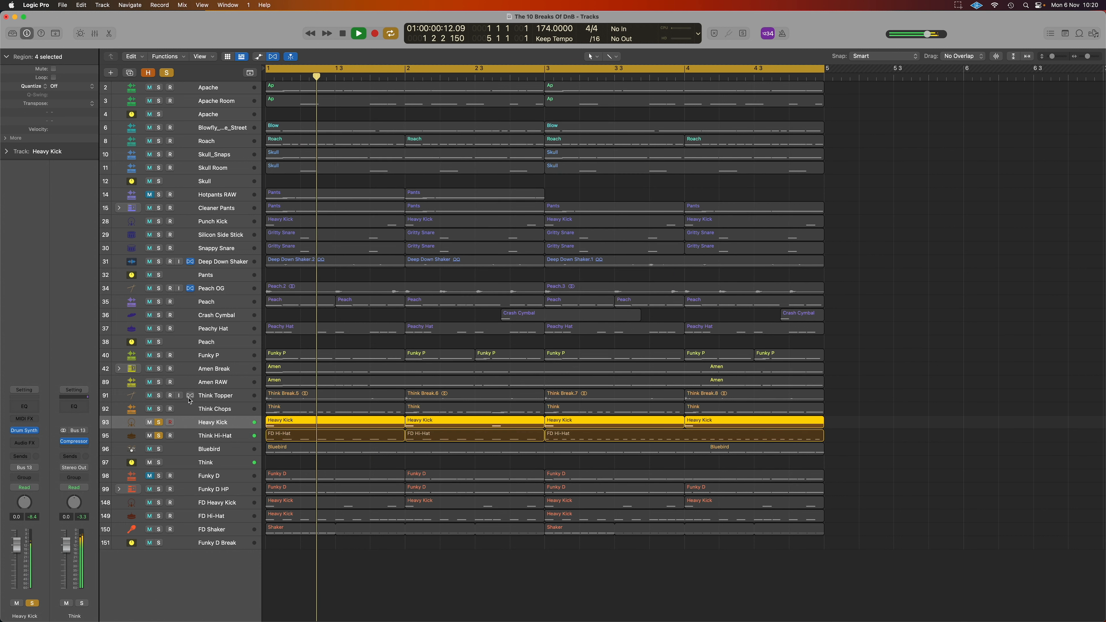
{"action": "key", "text": "space"}
{"action": "left_click", "coordinate": [159, 436]}
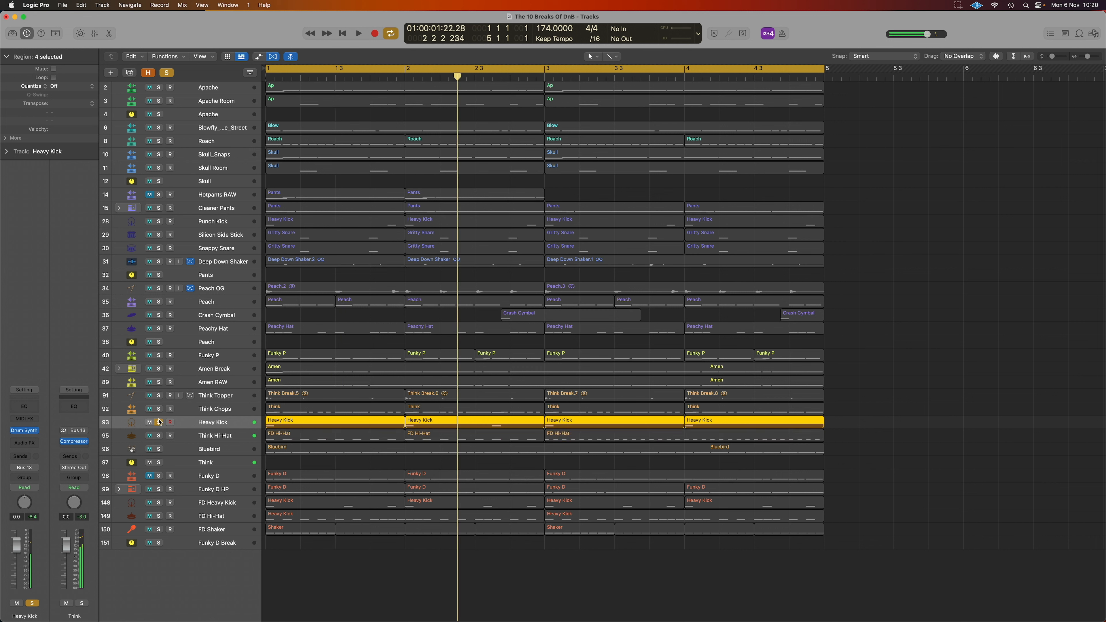
{"action": "left_click", "coordinate": [159, 423]}
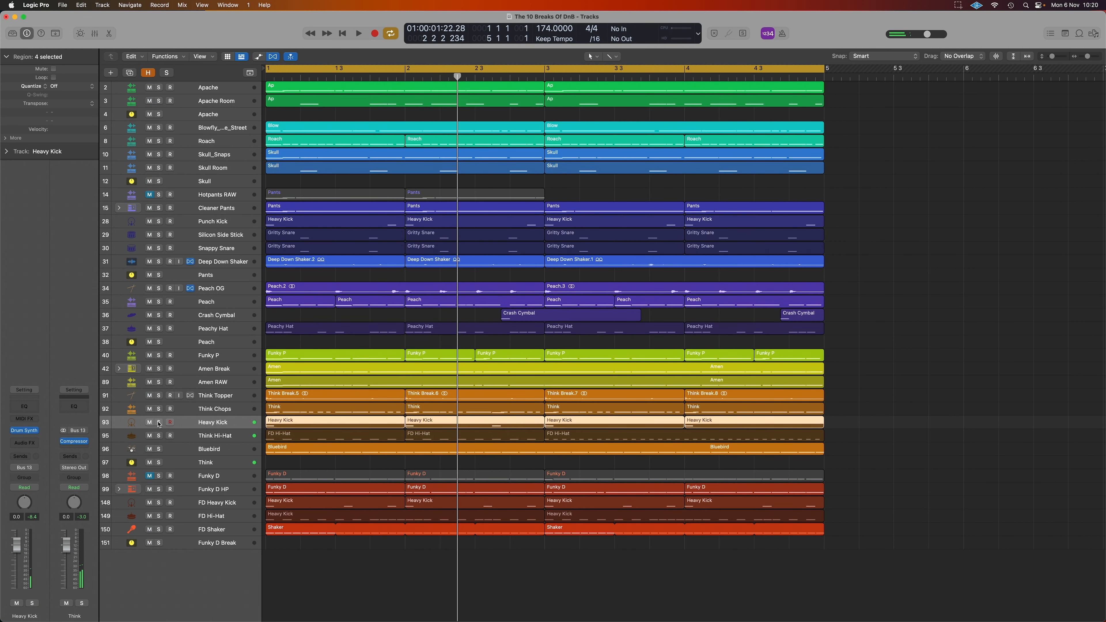
Solo the Think bus track and play back the complete layered Think break
{"action": "left_click", "coordinate": [158, 463]}
{"action": "key", "text": "space"}
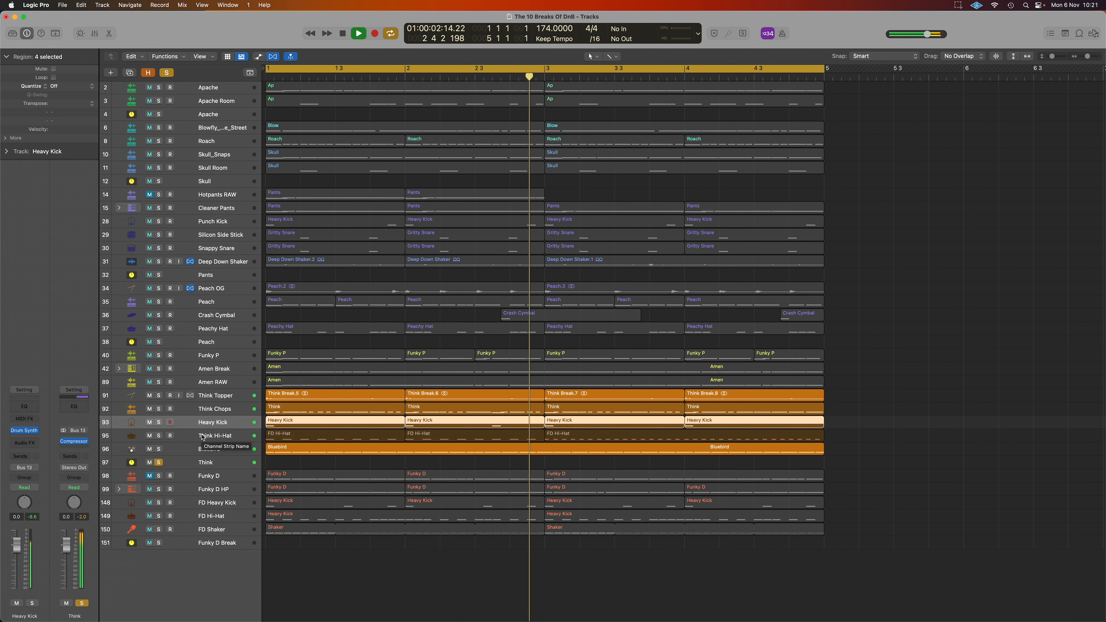
{"action": "key", "text": "space"}
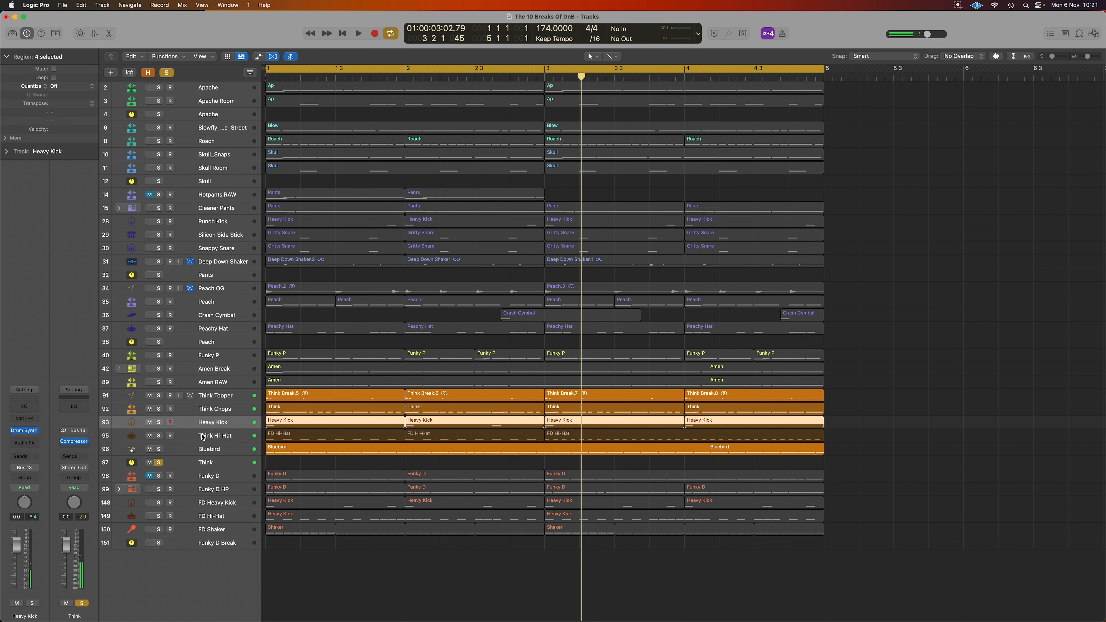